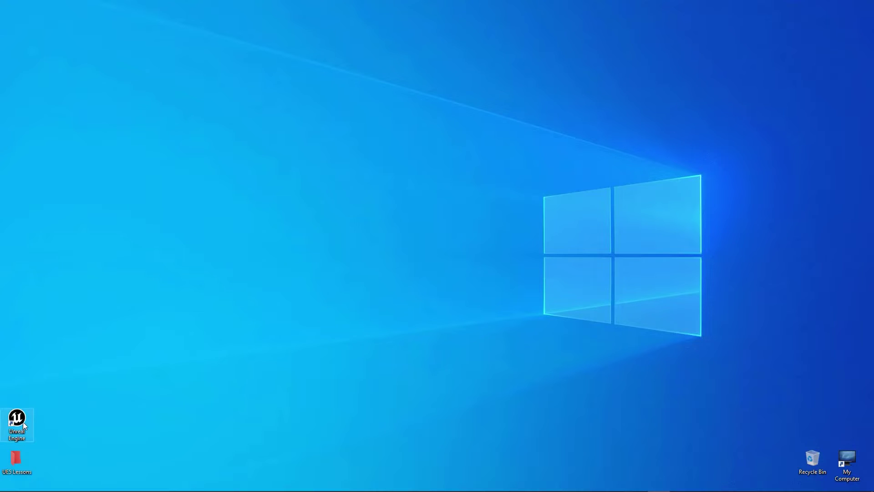
Launch Unreal Engine and create MyProject2 from the Film / Video & Live Events Blank template with Starter Content
{"action": "double_click", "coordinate": [14, 423]}
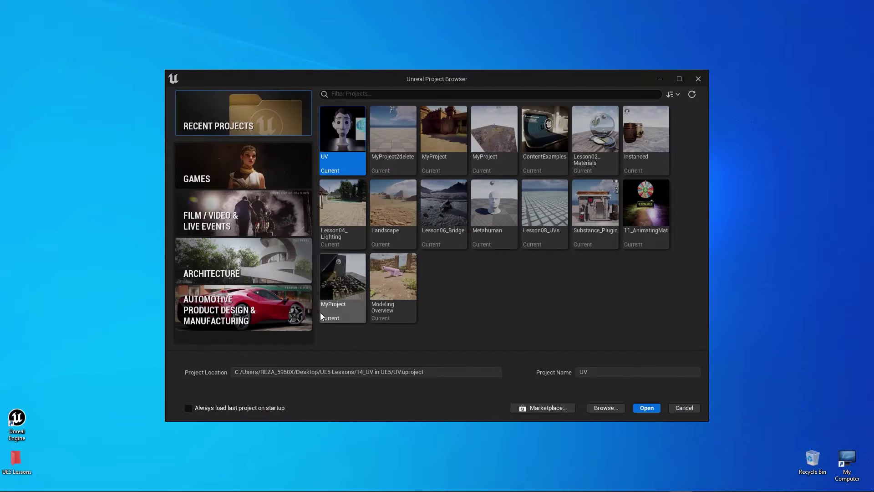
{"action": "left_click", "coordinate": [207, 200]}
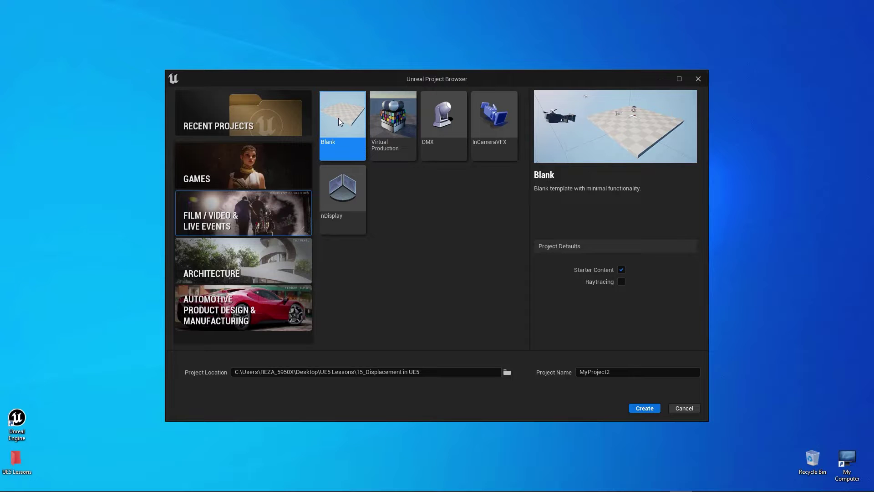
{"action": "left_click", "coordinate": [645, 408]}
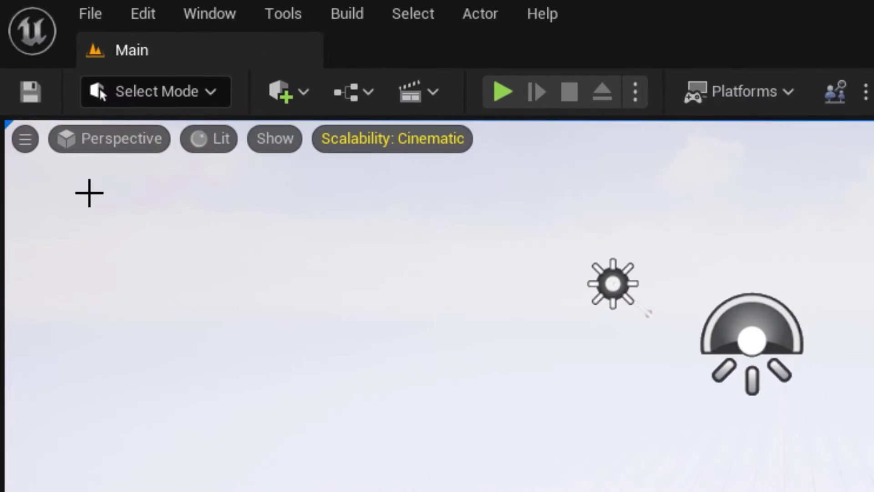
Switch the editor to Fracture mode, then back to Selection mode
{"action": "left_click", "coordinate": [64, 36]}
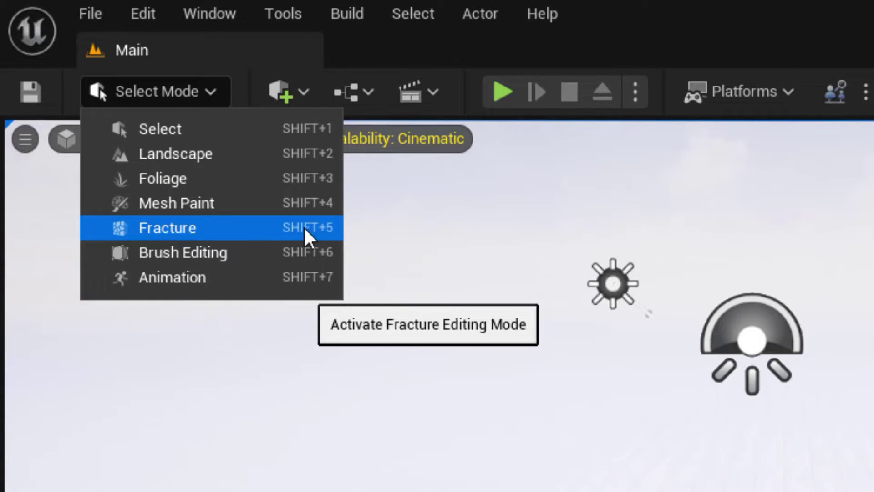
{"action": "left_click", "coordinate": [314, 233]}
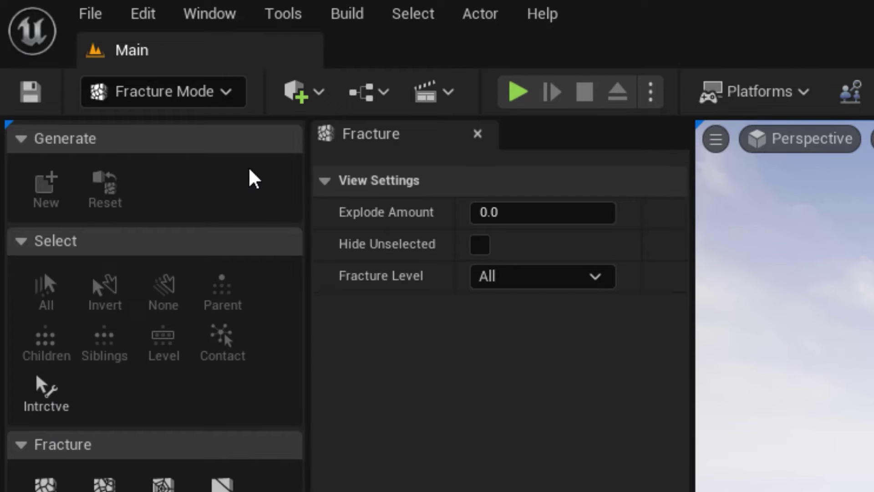
{"action": "left_click", "coordinate": [182, 97]}
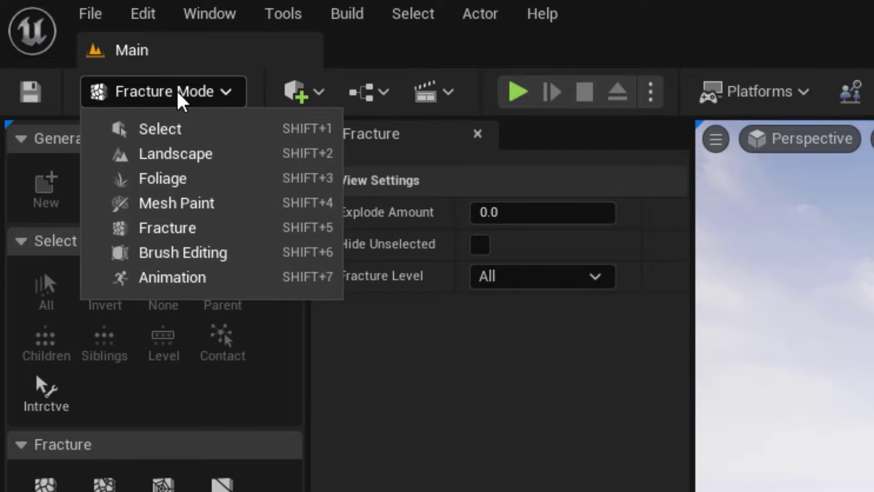
{"action": "left_click", "coordinate": [143, 126]}
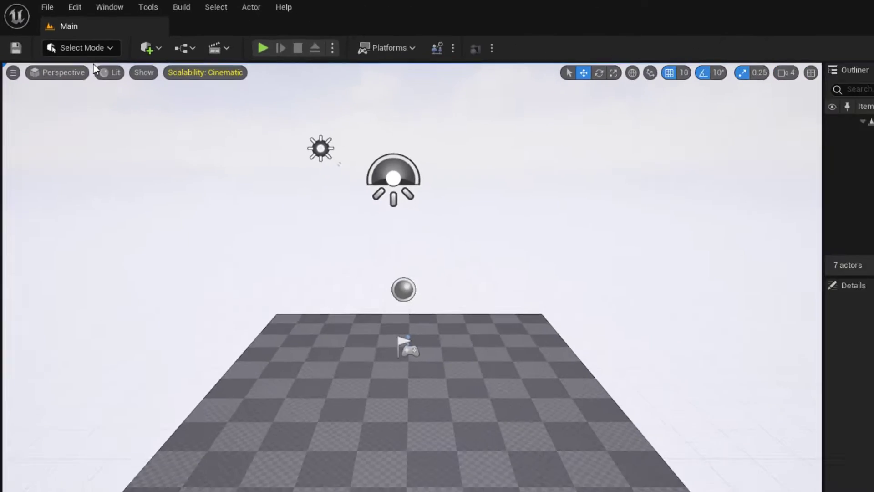
Find 'modeling' in Plugins, enable Modeling Tools Editor Mode despite the beta warning, and restart
{"action": "left_click", "coordinate": [840, 35]}
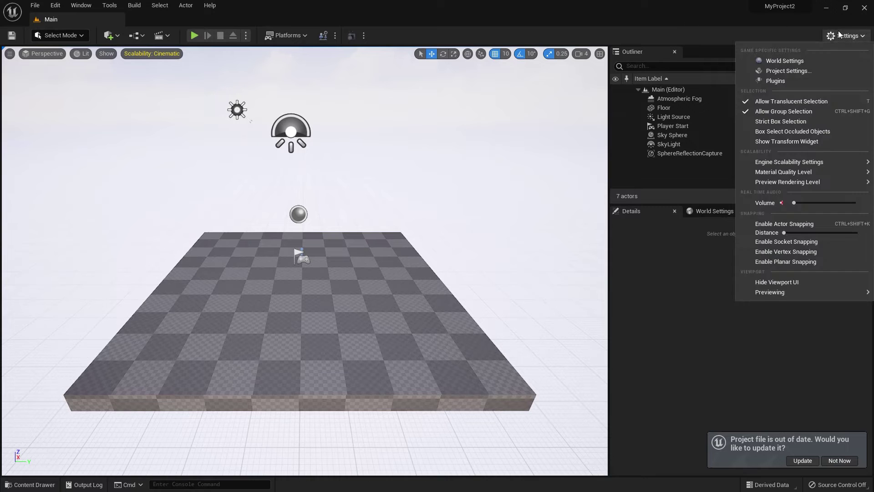
{"action": "left_click", "coordinate": [776, 81]}
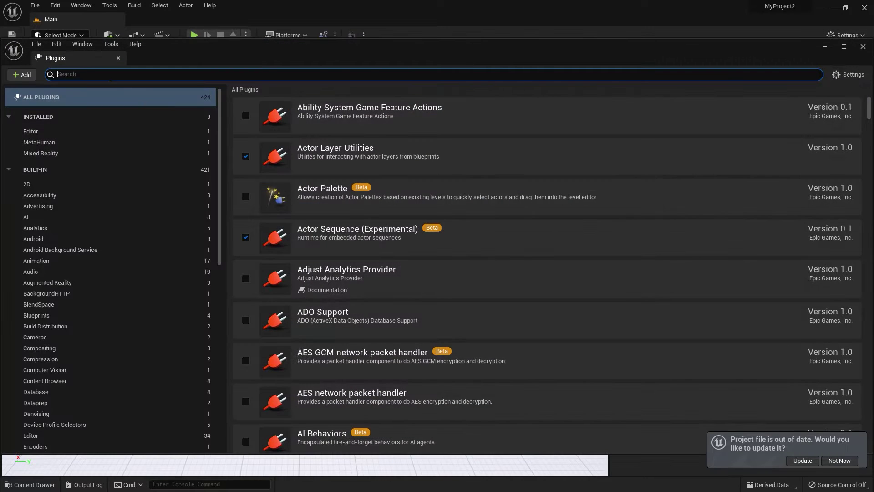
{"action": "type", "text": "modeling"}
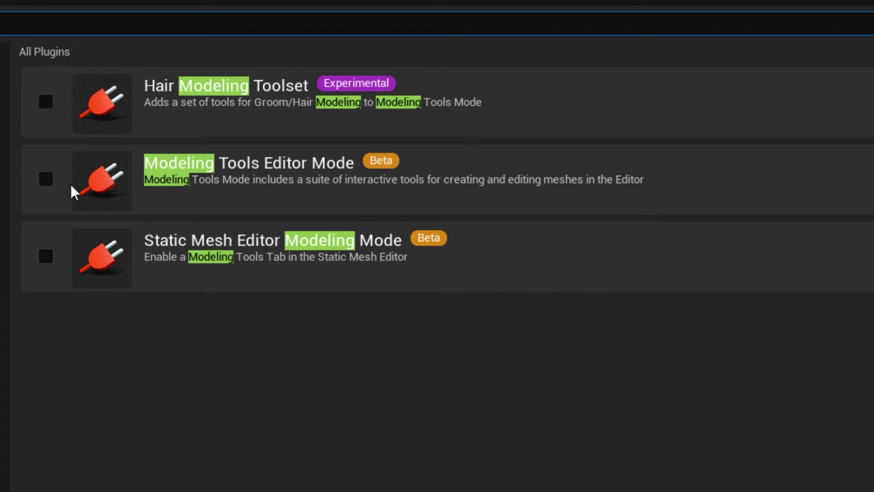
{"action": "left_click", "coordinate": [45, 179]}
{"action": "left_click", "coordinate": [536, 413]}
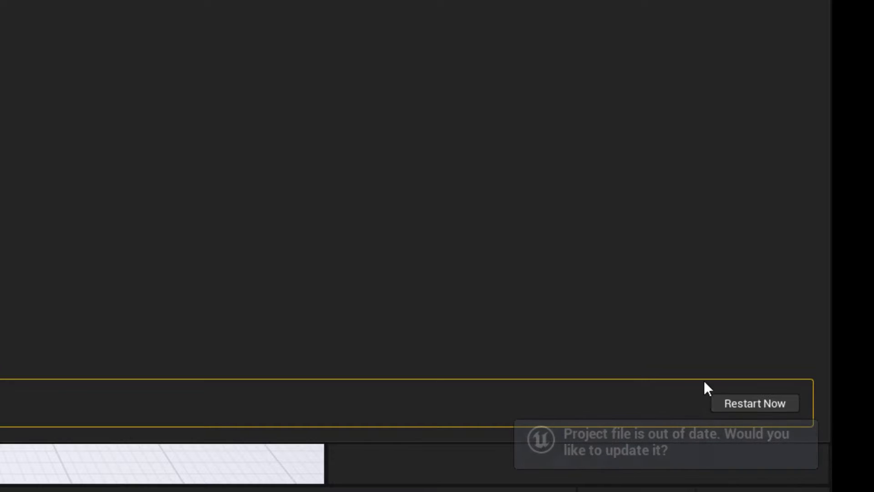
{"action": "left_click", "coordinate": [740, 404]}
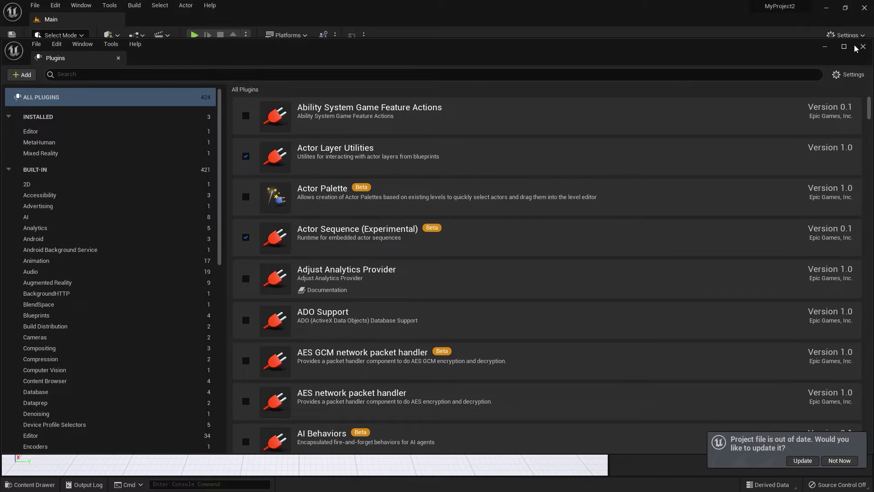
Close the Plugins window and hide the Floor actor with H
{"action": "left_click", "coordinate": [863, 47]}
{"action": "left_click", "coordinate": [61, 35]}
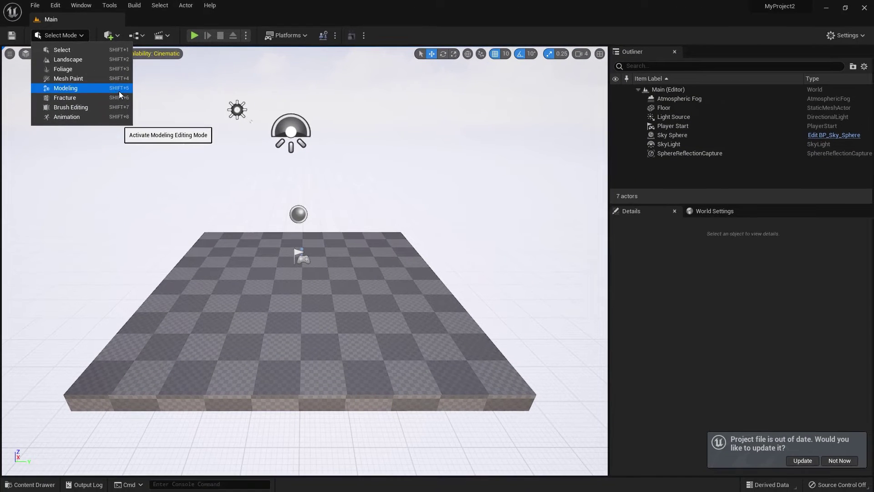
{"action": "left_click", "coordinate": [246, 329]}
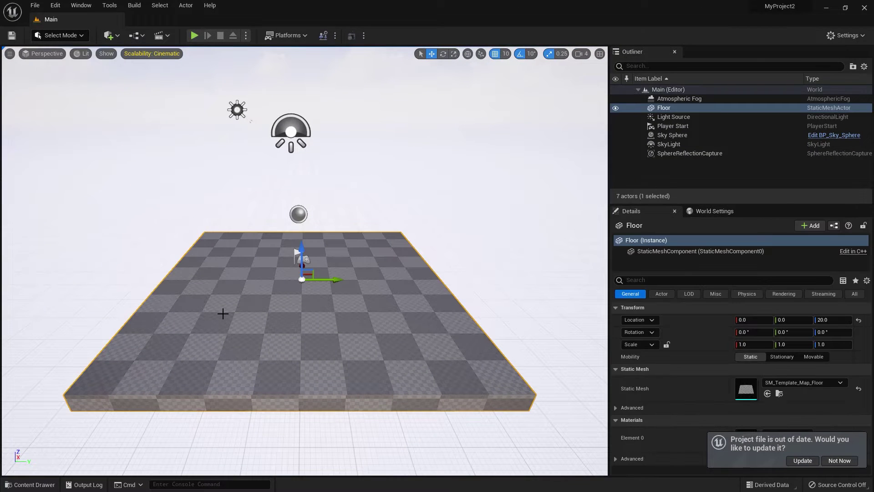
{"action": "key", "text": "h"}
In Modeling mode, place a new Rect mesh in the level and complete it
{"action": "left_click", "coordinate": [61, 35]}
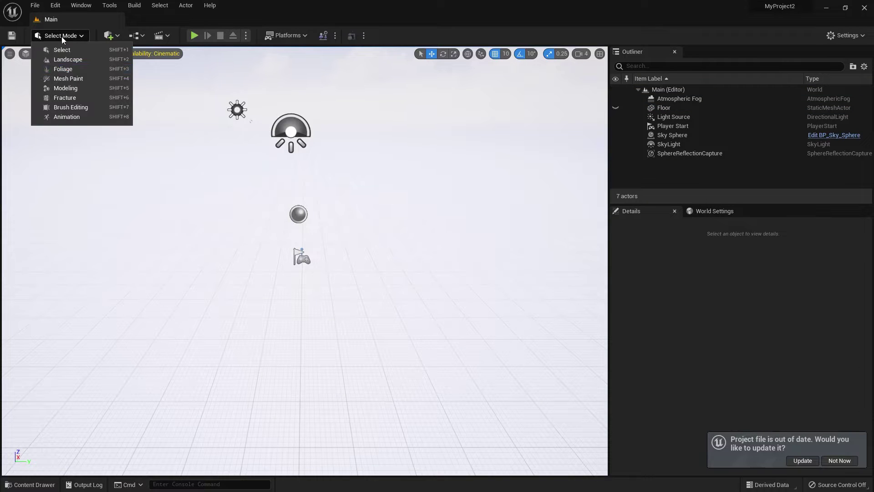
{"action": "left_click", "coordinate": [59, 88]}
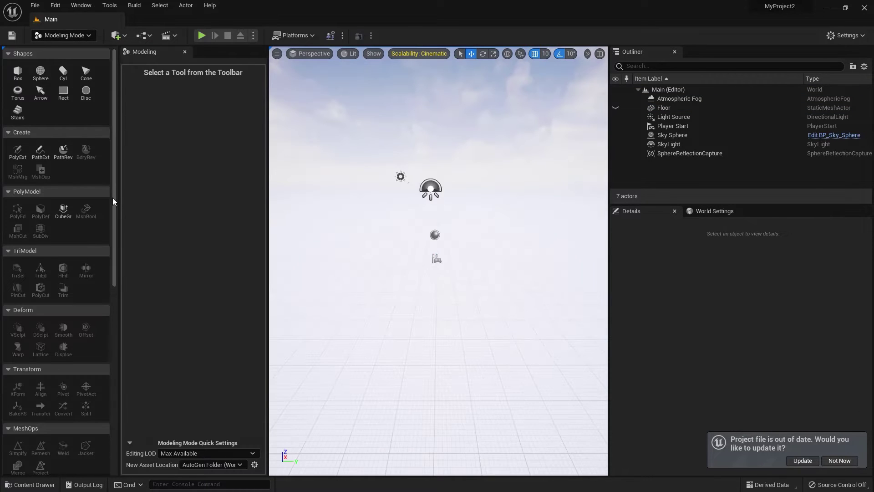
{"action": "left_click", "coordinate": [63, 92]}
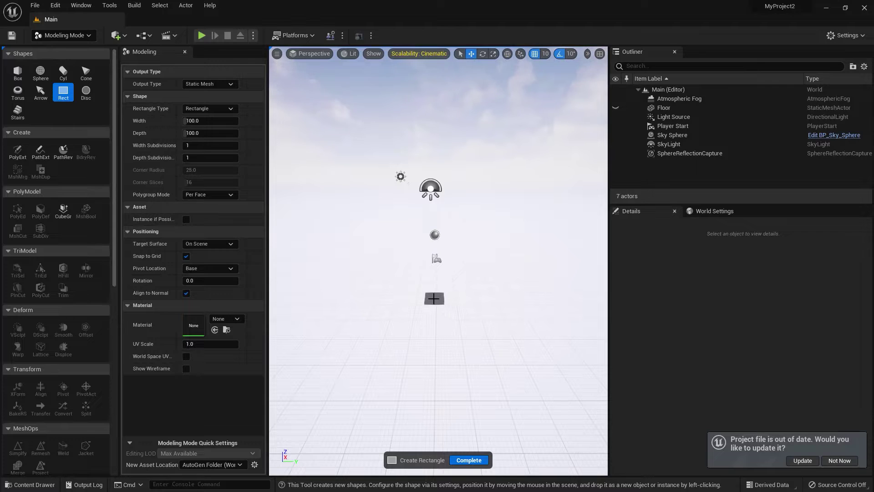
{"action": "left_click", "coordinate": [434, 298]}
{"action": "left_click", "coordinate": [469, 460]}
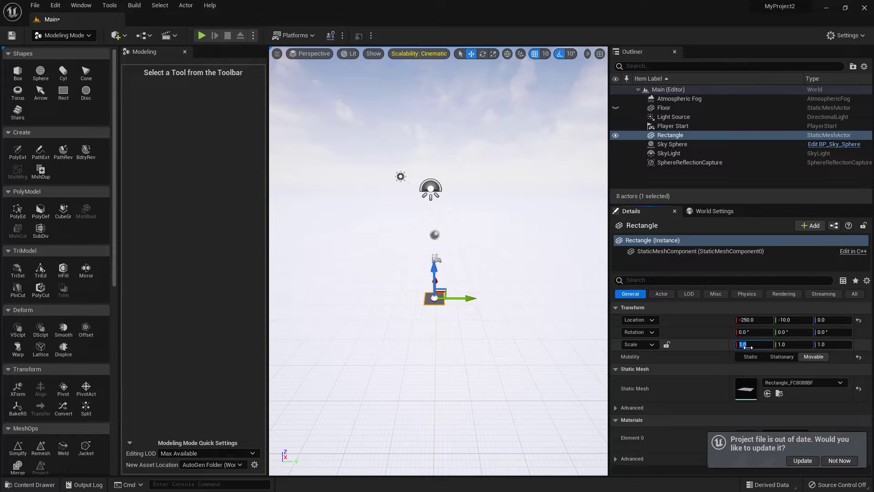
Scale the rectangle to 3, 3, 3 and frame the view on it
{"action": "type", "text": "3"}
{"action": "key", "text": "Return"}
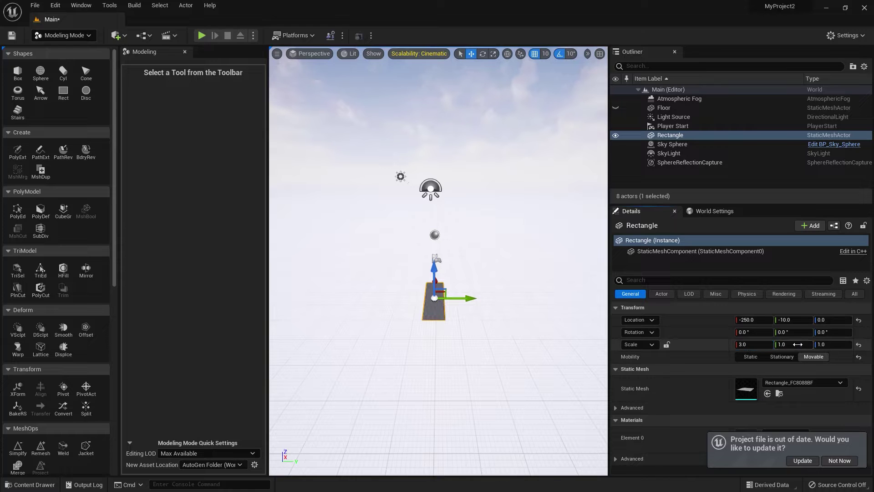
{"action": "left_click", "coordinate": [798, 344]}
{"action": "type", "text": "3"}
{"action": "key", "text": "Tab"}
{"action": "type", "text": "3"}
{"action": "key", "text": "Return"}
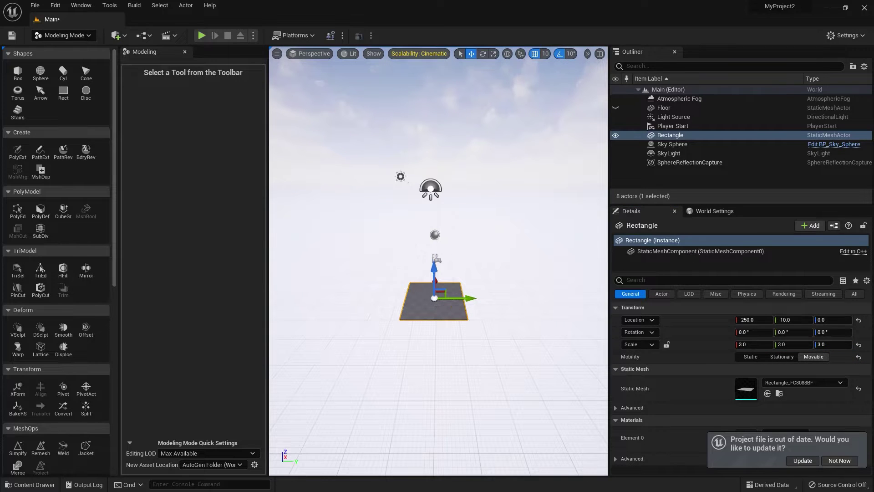
{"action": "key", "text": "f"}
Hide the Player Start and pull the view back over the rectangle
{"action": "left_click", "coordinate": [443, 175]}
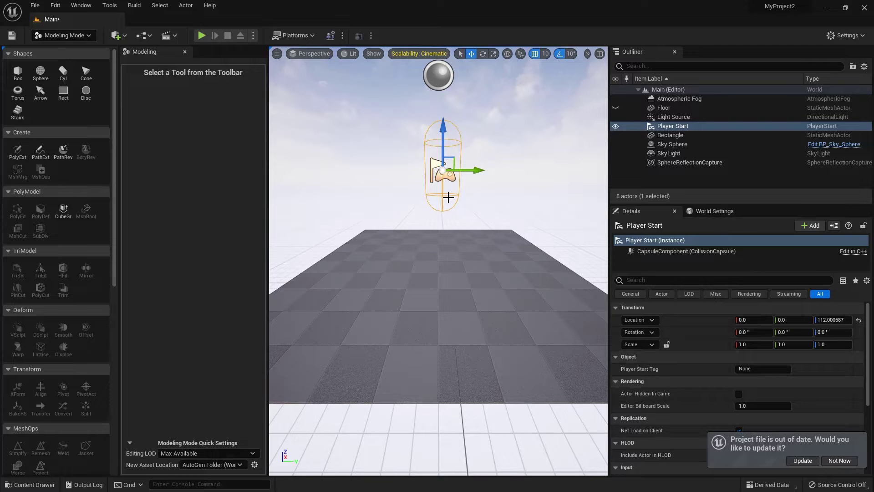
{"action": "key", "text": "h"}
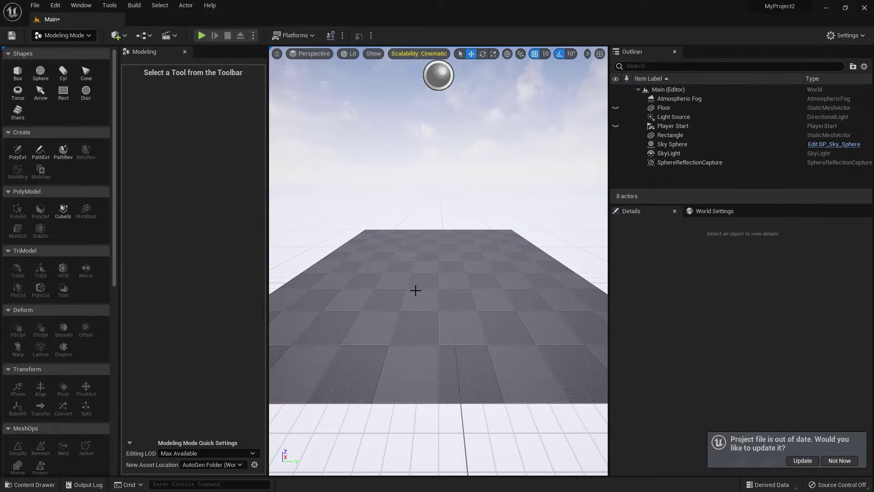
{"action": "right_click_drag", "start_coordinate": [413, 290], "coordinate": [413, 280]}
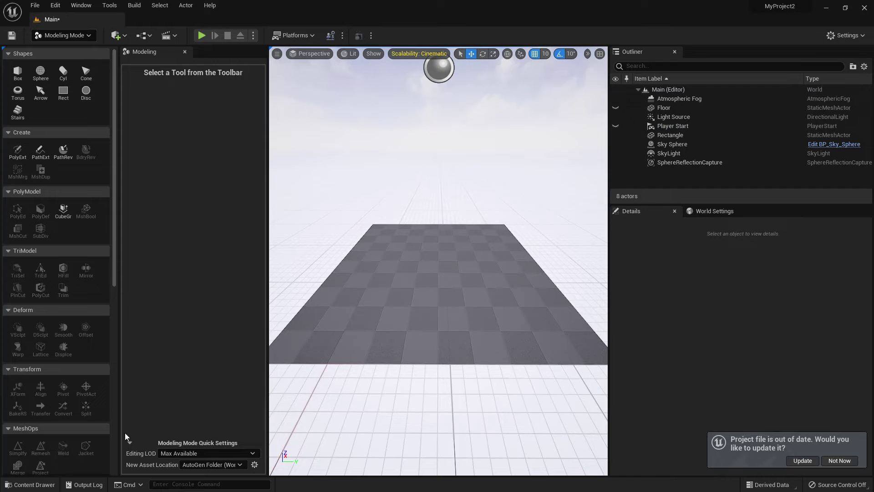
Create a Reza folder in Content with a Materials subfolder inside it
{"action": "left_click", "coordinate": [30, 485]}
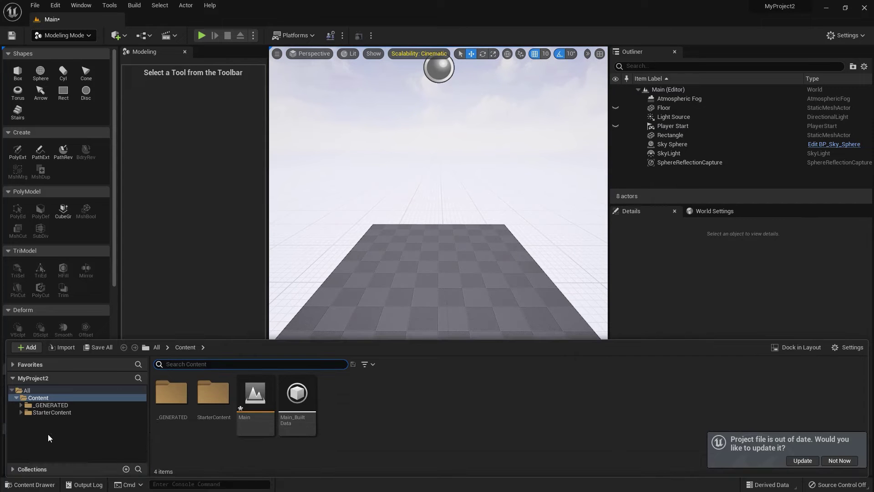
{"action": "right_click", "coordinate": [367, 413]}
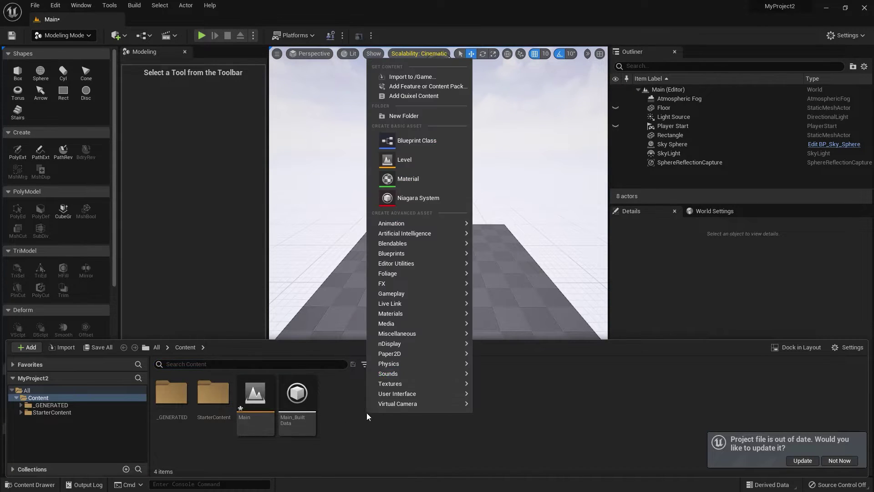
{"action": "left_click", "coordinate": [409, 115]}
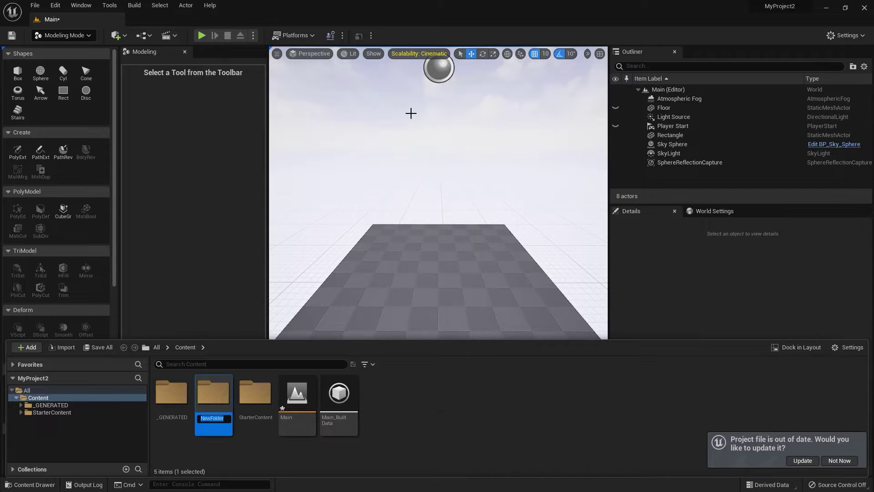
{"action": "double_click", "coordinate": [216, 406]}
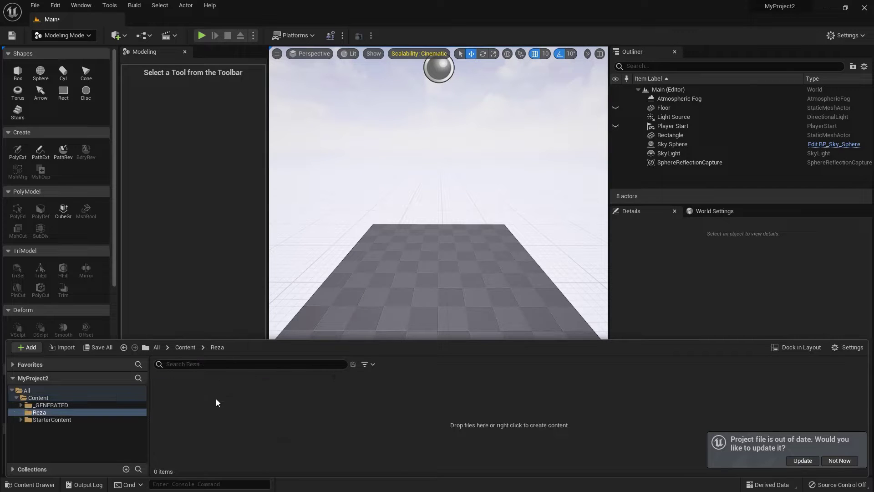
{"action": "right_click", "coordinate": [211, 411]}
{"action": "left_click", "coordinate": [250, 114]}
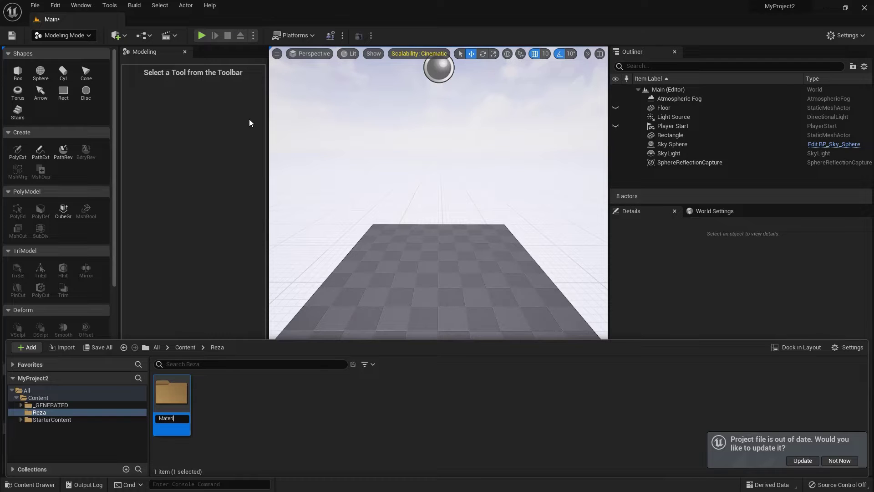
Create the Disp_MM material in the Materials folder and drag it into the viewport
{"action": "double_click", "coordinate": [172, 394]}
{"action": "right_click", "coordinate": [191, 391]}
{"action": "mouse_move", "coordinate": [261, 232]}
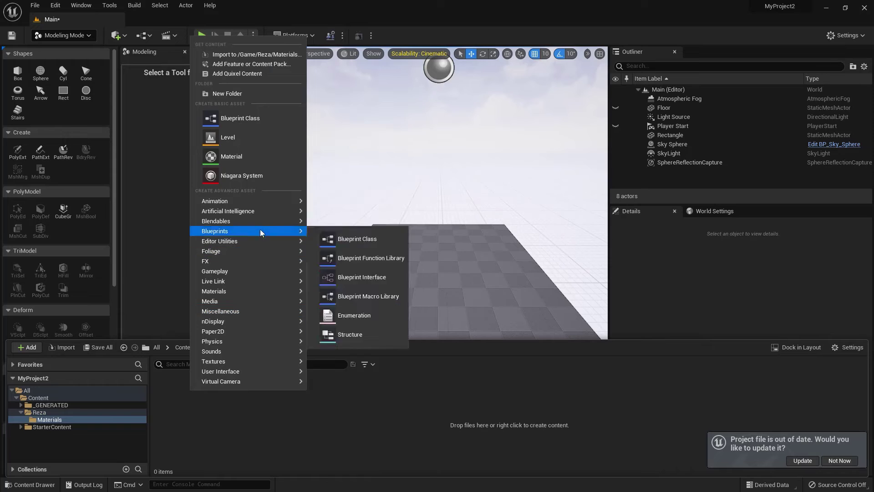
{"action": "left_click", "coordinate": [252, 162]}
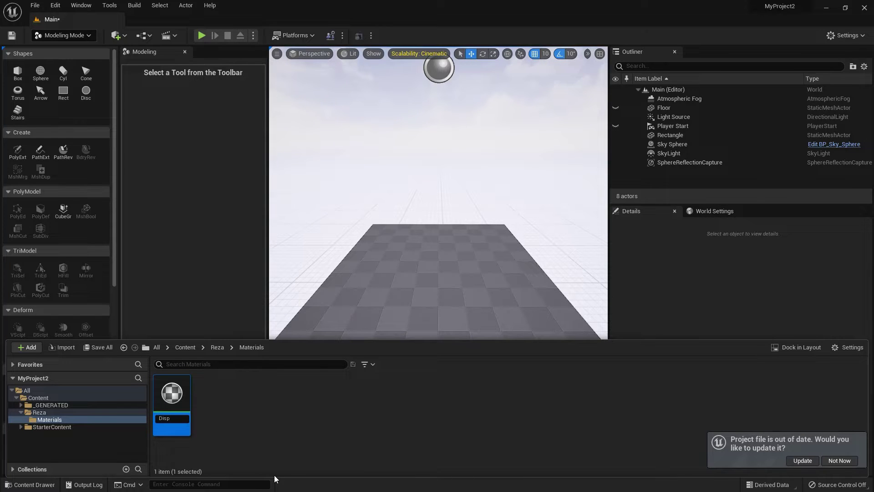
{"action": "key", "text": "Return"}
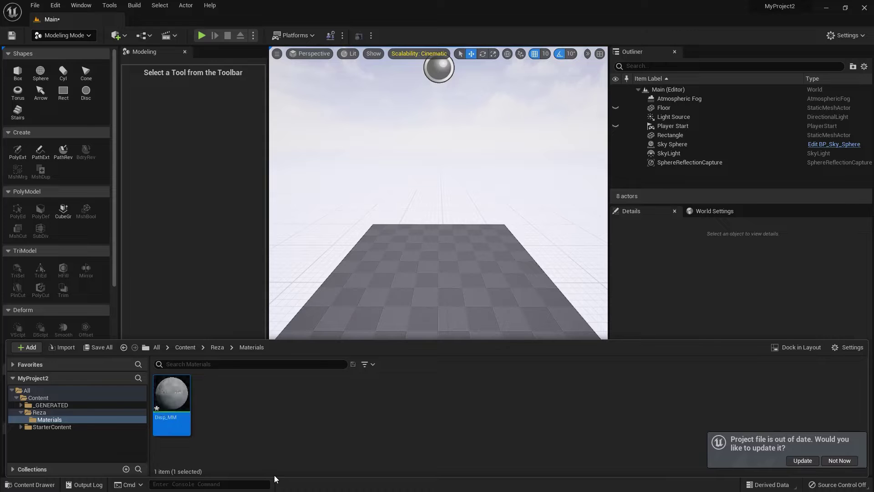
{"action": "left_click_drag", "start_coordinate": [172, 394], "coordinate": [429, 341]}
Add a new folder named Texures inside the Reza folder
{"action": "left_click", "coordinate": [32, 485]}
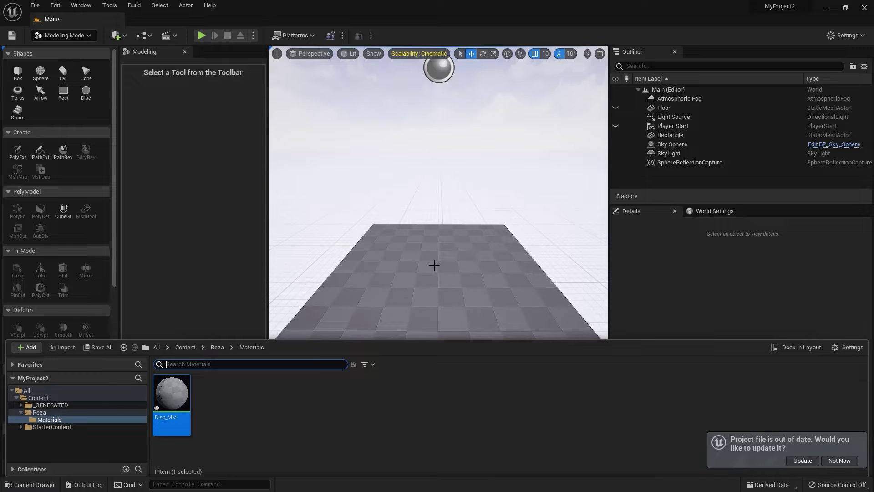
{"action": "left_click", "coordinate": [39, 412]}
{"action": "right_click", "coordinate": [206, 405]}
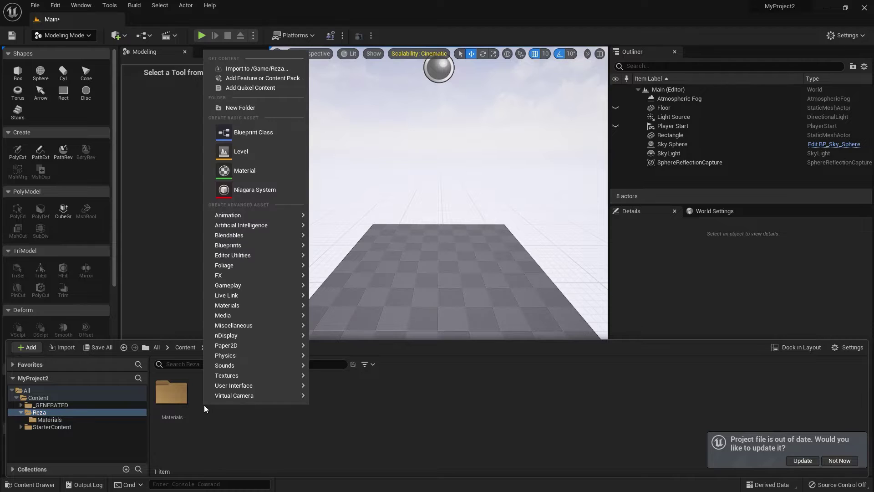
{"action": "left_click", "coordinate": [240, 107]}
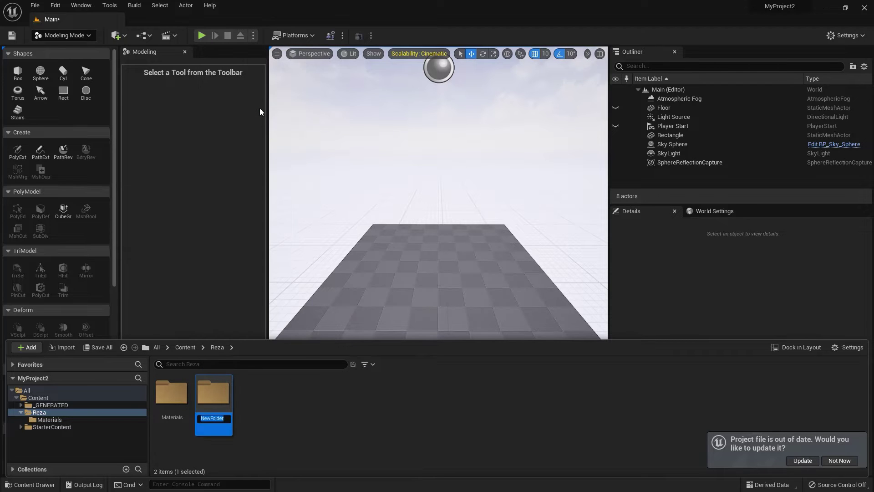
{"action": "type", "text": "Texures"}
{"action": "key", "text": "Return"}
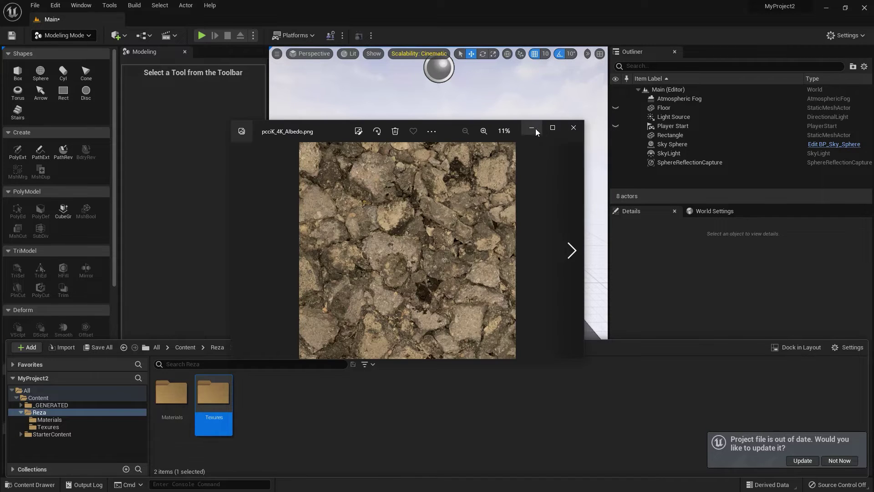
{"action": "left_click", "coordinate": [553, 128]}
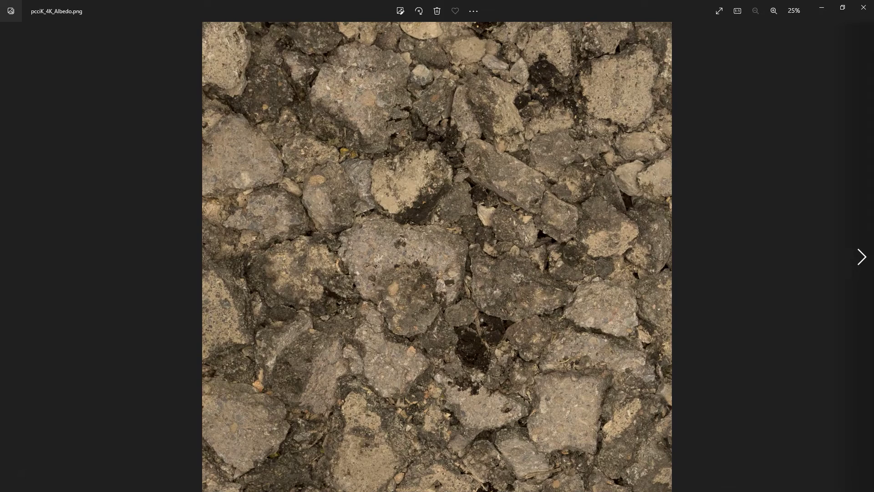
{"action": "key", "text": "Right"}
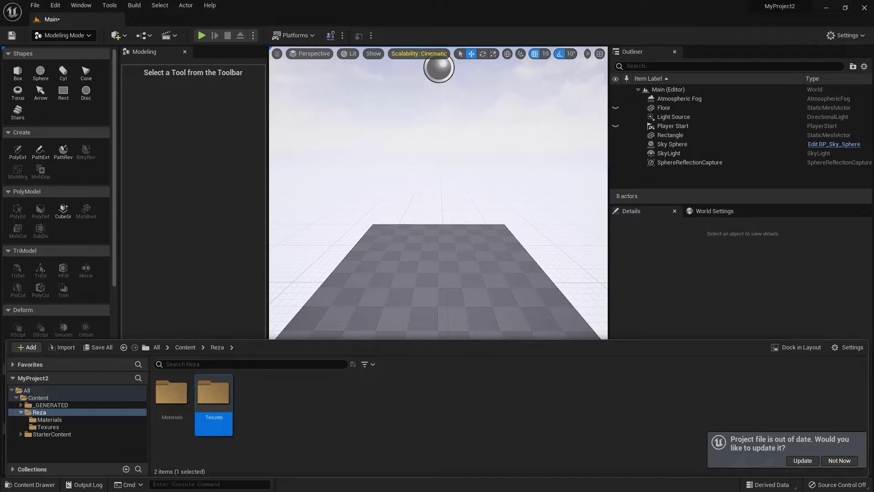
Enable sRGB and set RGBCurve 2.2 on pcciK_4K_Albedo, then save and close it
{"action": "left_click", "coordinate": [29, 484]}
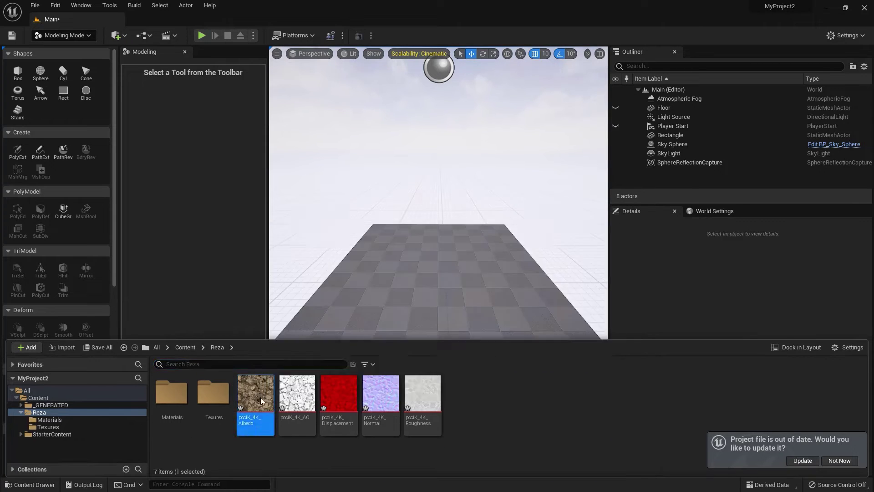
{"action": "double_click", "coordinate": [256, 392]}
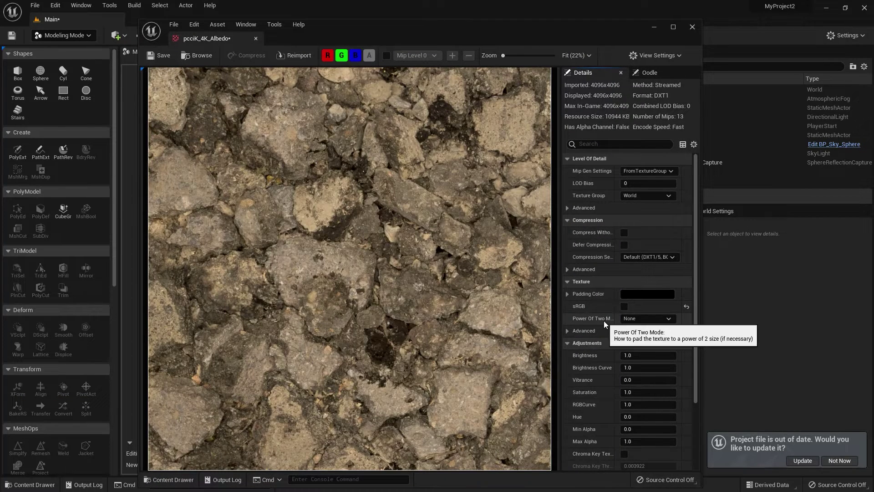
{"action": "left_click", "coordinate": [623, 306]}
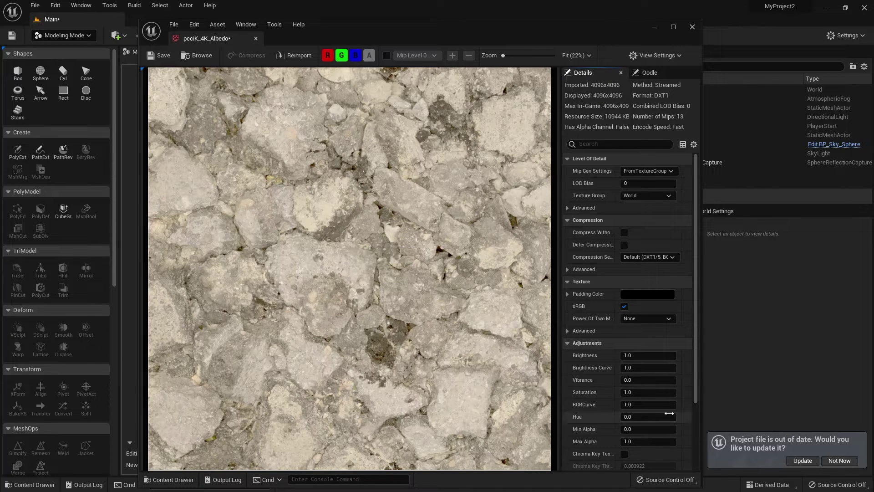
{"action": "left_click", "coordinate": [648, 404]}
{"action": "type", "text": "2.2"}
{"action": "key", "text": "Return"}
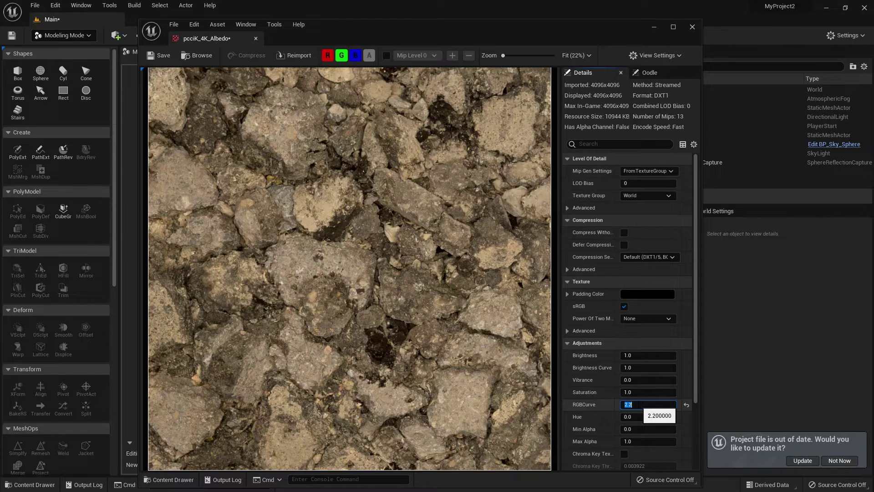
{"action": "left_click", "coordinate": [167, 58]}
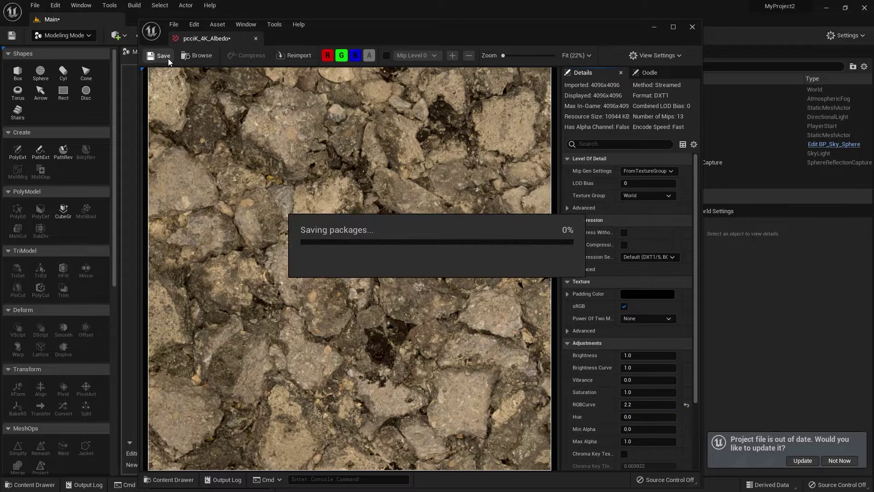
{"action": "left_click", "coordinate": [691, 28]}
Float the Content Browser, then set pcciK_4K_AO's RGBCurve to 2.0 and save it
{"action": "left_click", "coordinate": [30, 485]}
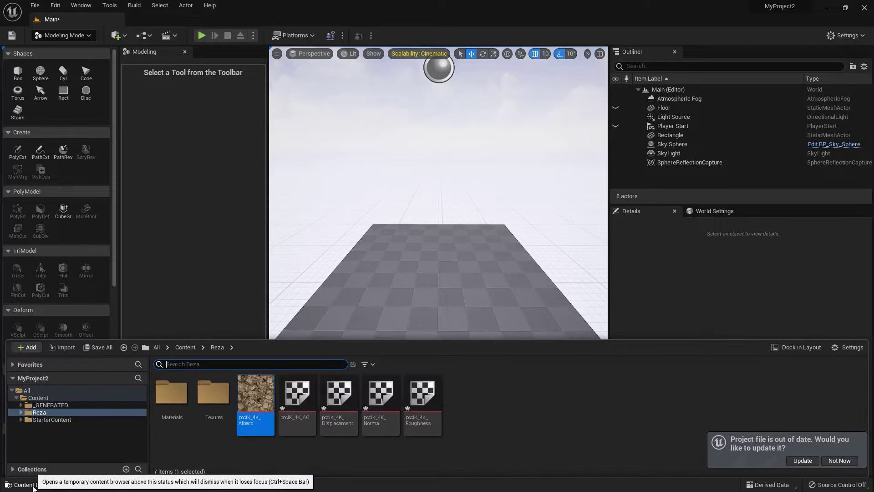
{"action": "left_click", "coordinate": [776, 348]}
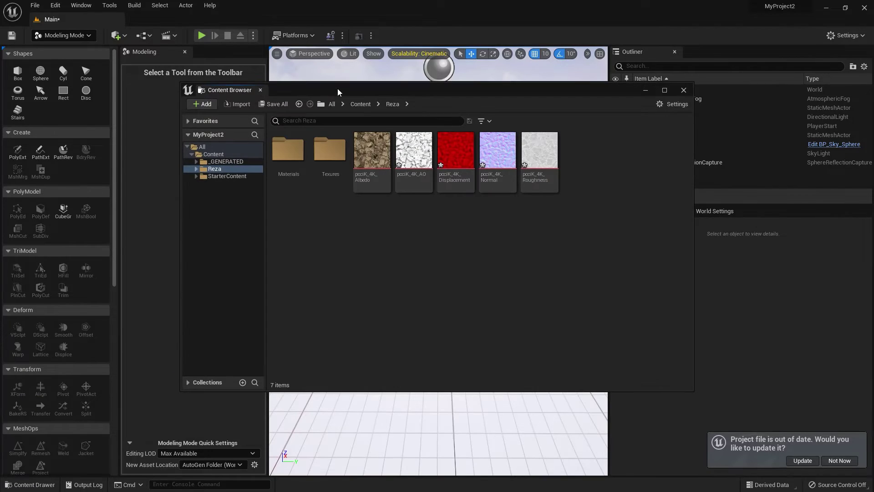
{"action": "left_click_drag", "start_coordinate": [338, 88], "coordinate": [573, 324]}
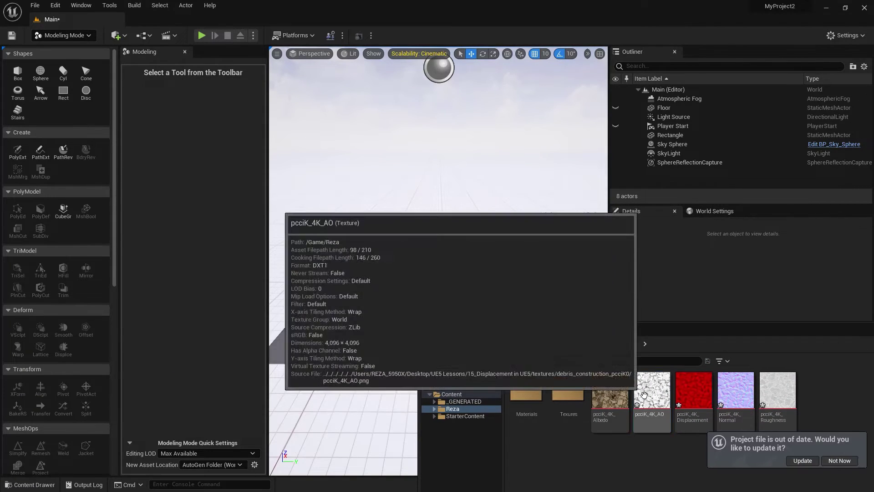
{"action": "double_click", "coordinate": [645, 396]}
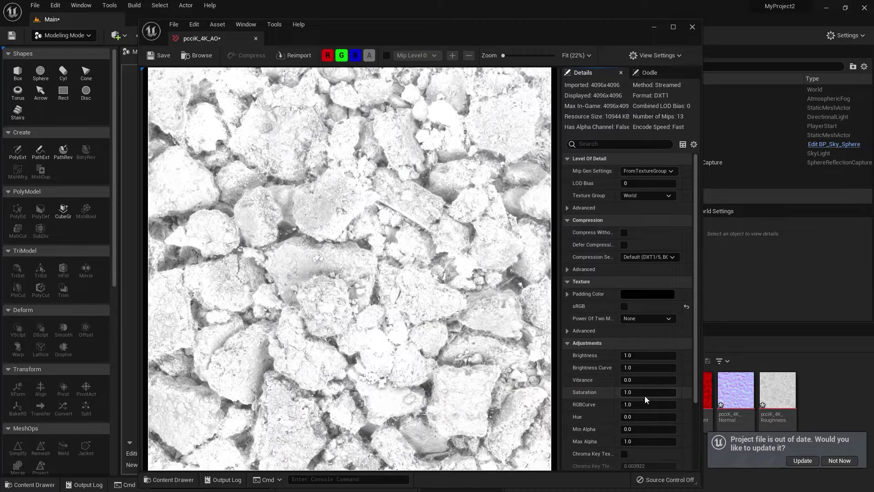
{"action": "left_click", "coordinate": [637, 406]}
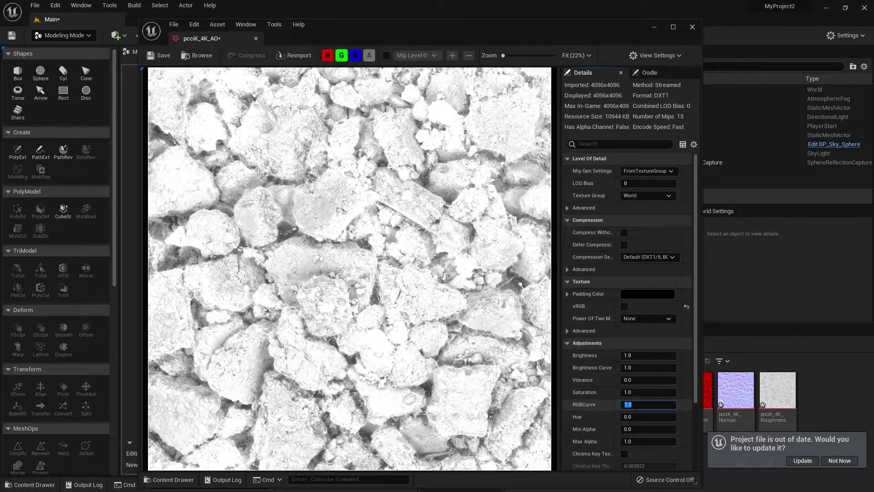
{"action": "type", "text": "2"}
{"action": "key", "text": "Return"}
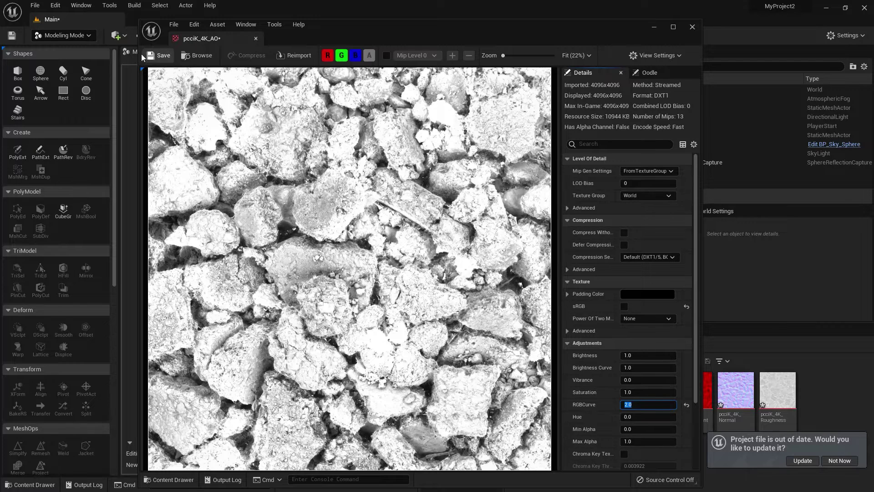
{"action": "left_click", "coordinate": [160, 55]}
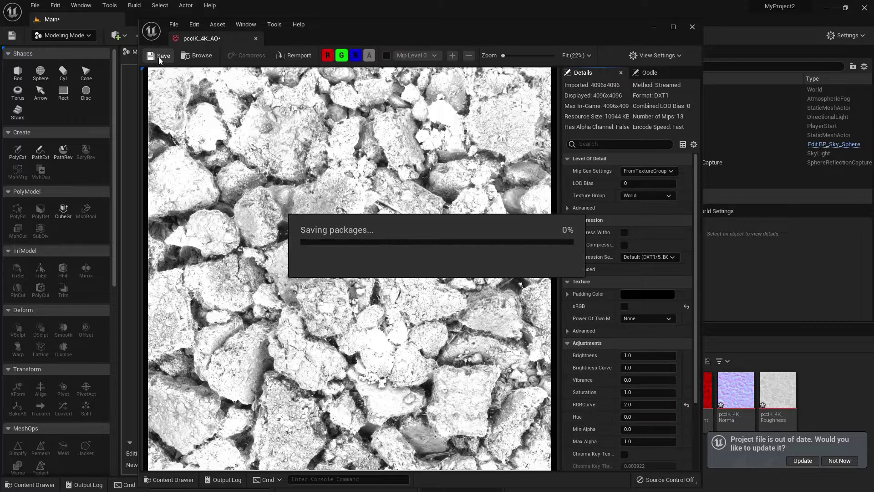
{"action": "left_click", "coordinate": [693, 27]}
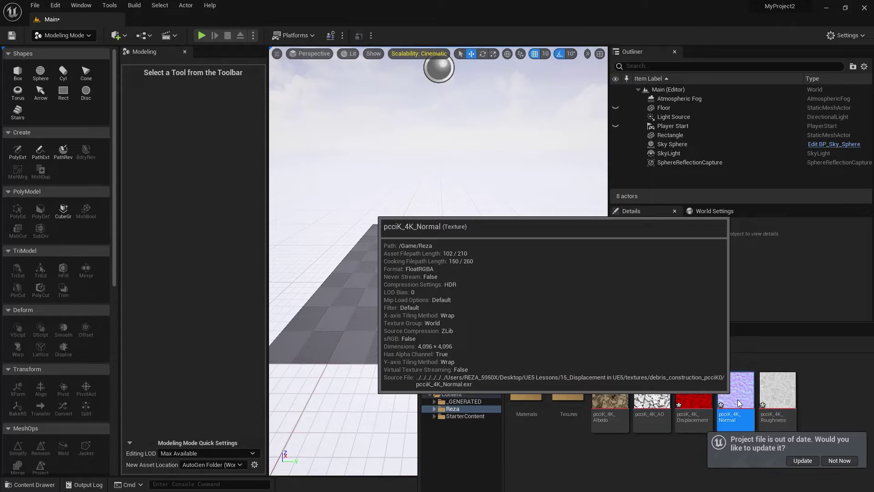
Give pcciK_4K_Normal the WorldNormalMap texture group and Normalmap compression, and save it
{"action": "double_click", "coordinate": [736, 399]}
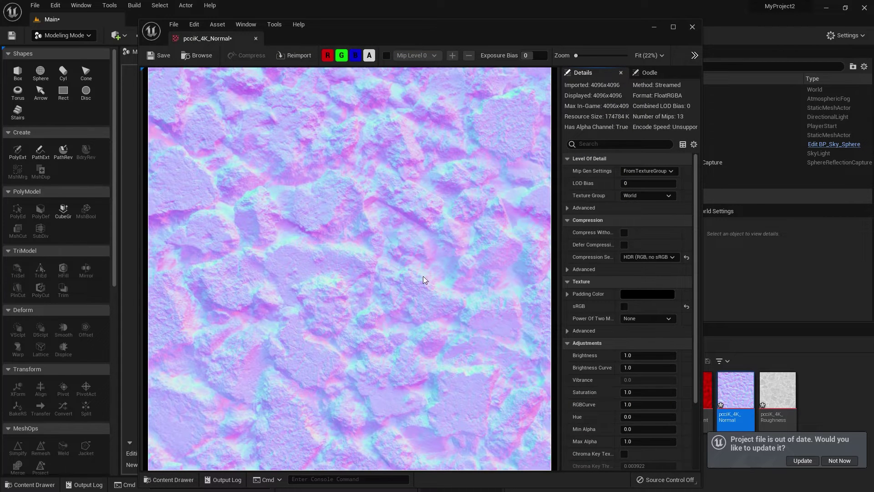
{"action": "left_click", "coordinate": [629, 196]}
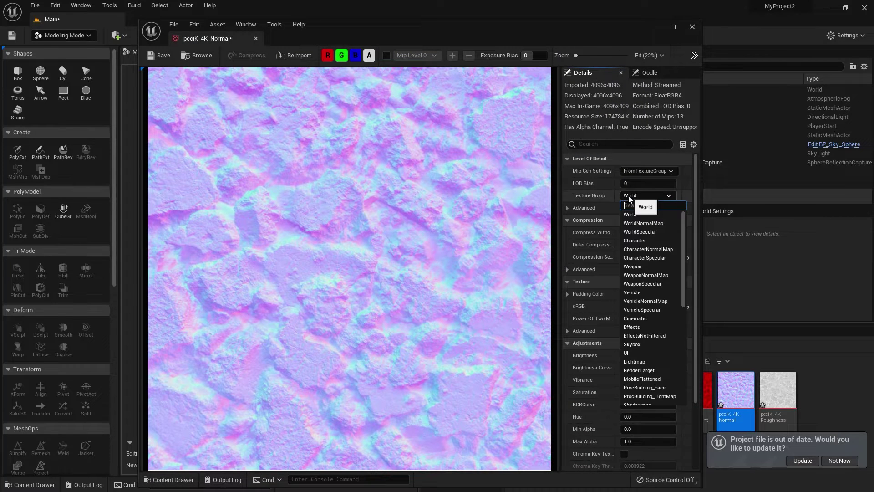
{"action": "left_click", "coordinate": [641, 222]}
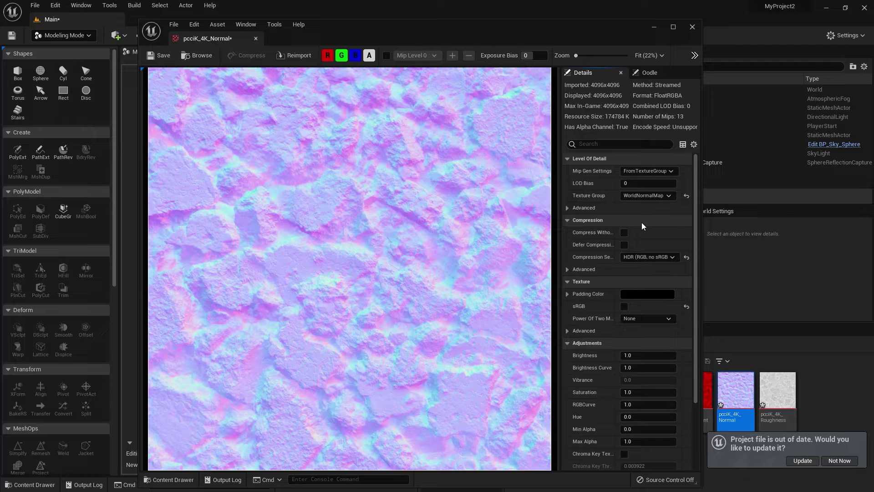
{"action": "left_click", "coordinate": [644, 257]}
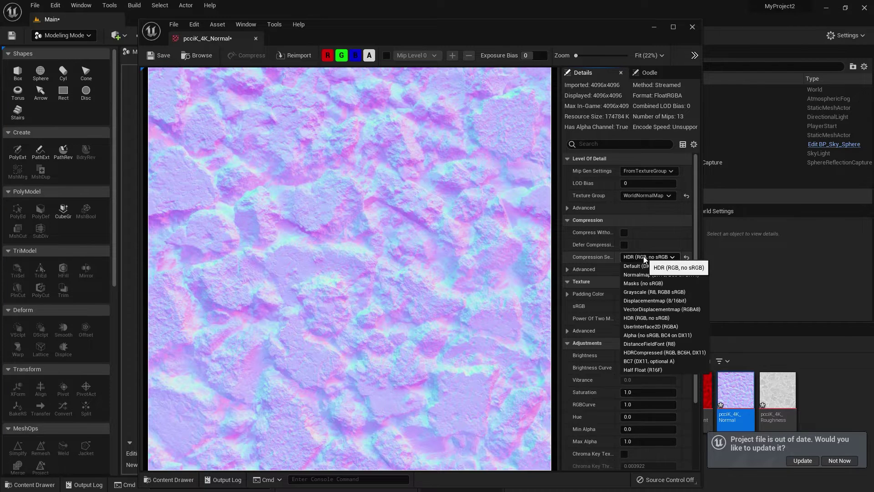
{"action": "left_click", "coordinate": [674, 274]}
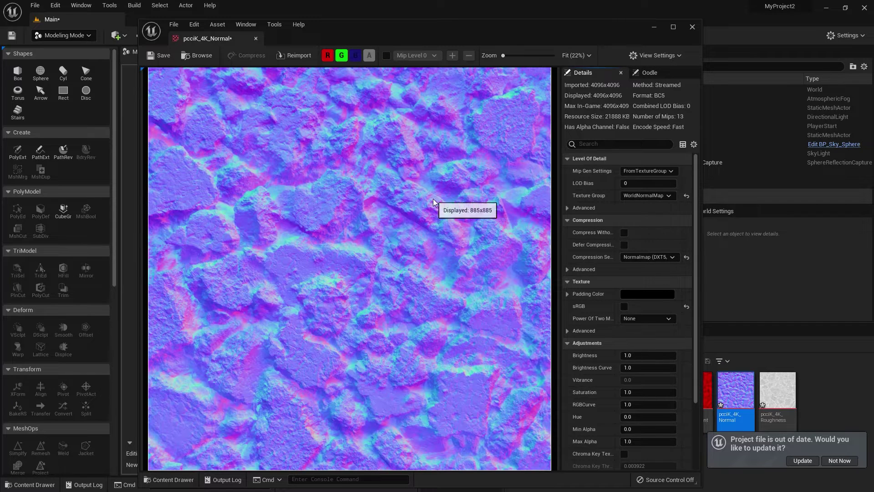
{"action": "left_click", "coordinate": [160, 55]}
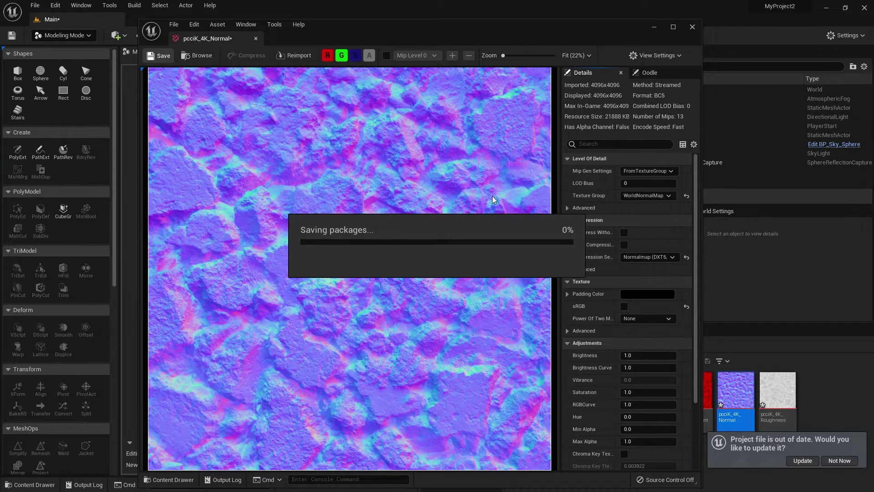
Set pcciK_4K_Roughness's RGBCurve to 2.2, save it, and close its editor
{"action": "left_click", "coordinate": [691, 27]}
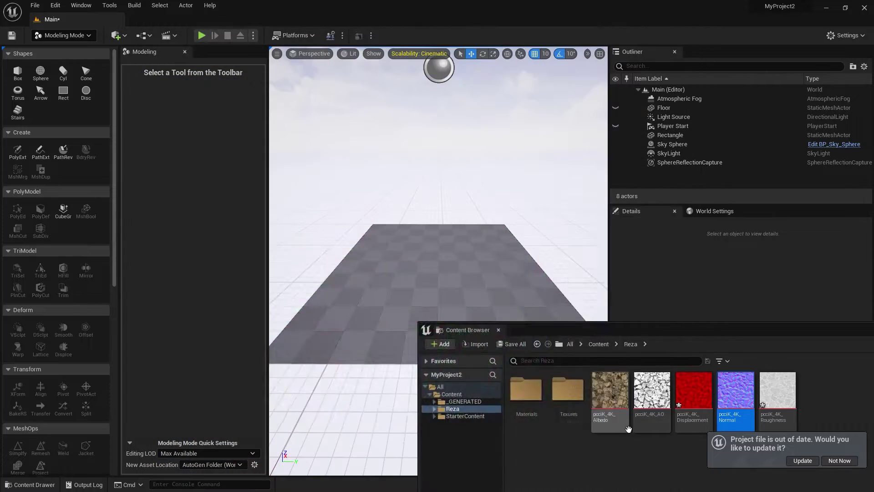
{"action": "left_click", "coordinate": [777, 398]}
{"action": "double_click", "coordinate": [777, 402]}
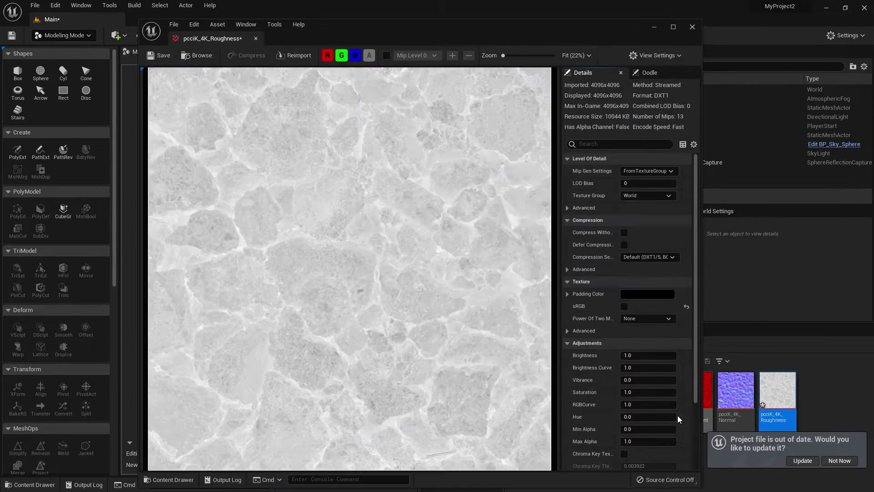
{"action": "left_click", "coordinate": [645, 407]}
{"action": "type", "text": "2.2"}
{"action": "key", "text": "Return"}
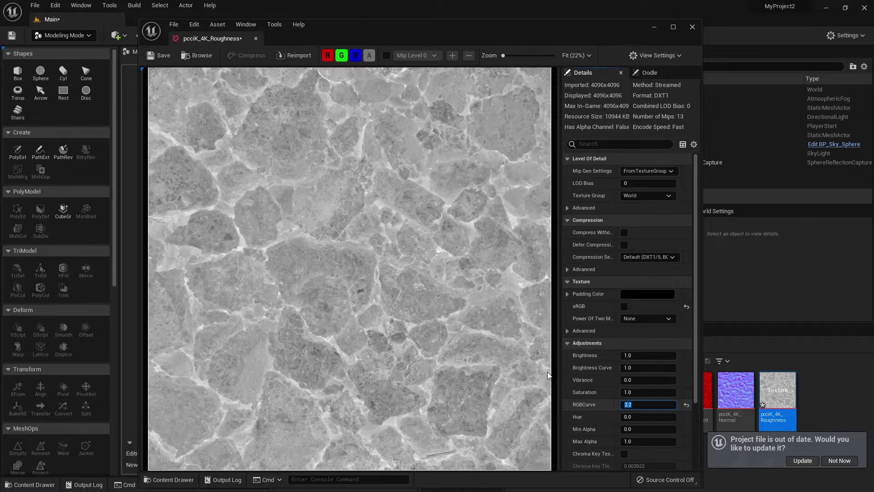
{"action": "left_click", "coordinate": [158, 56]}
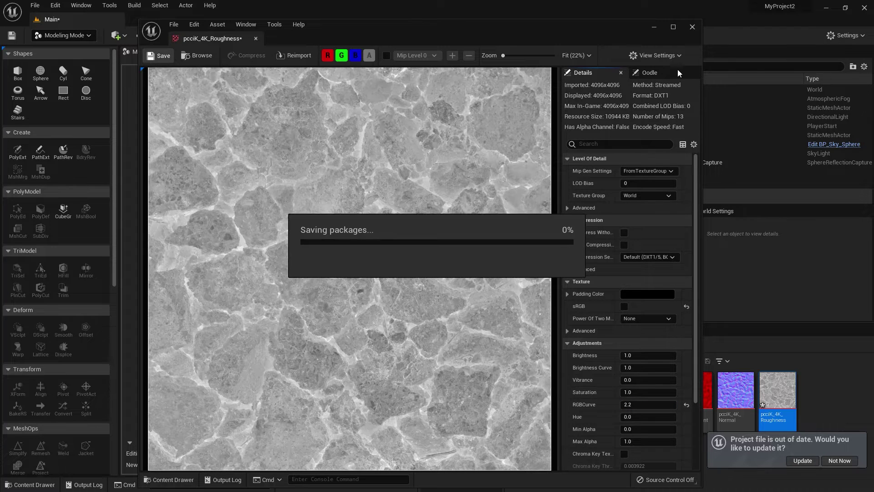
{"action": "left_click", "coordinate": [691, 28]}
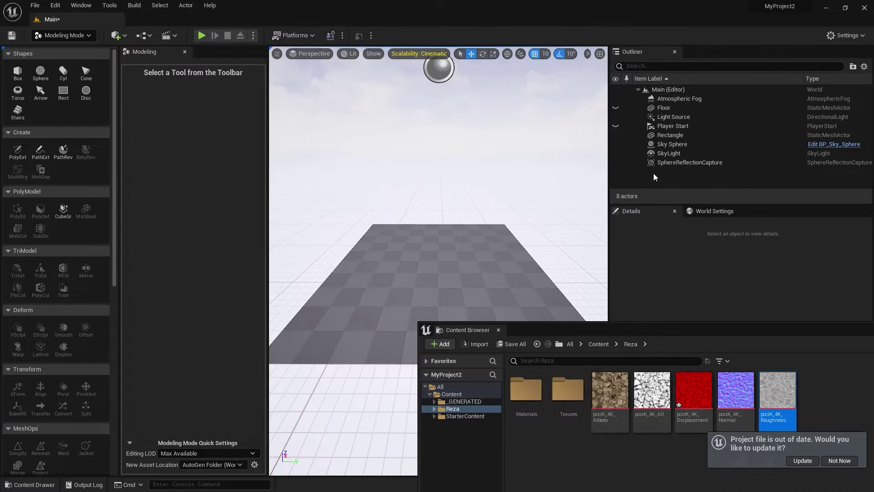
Open pcciK_4K_Displacement and toggle its R, G, B channels in the preview
{"action": "double_click", "coordinate": [683, 398]}
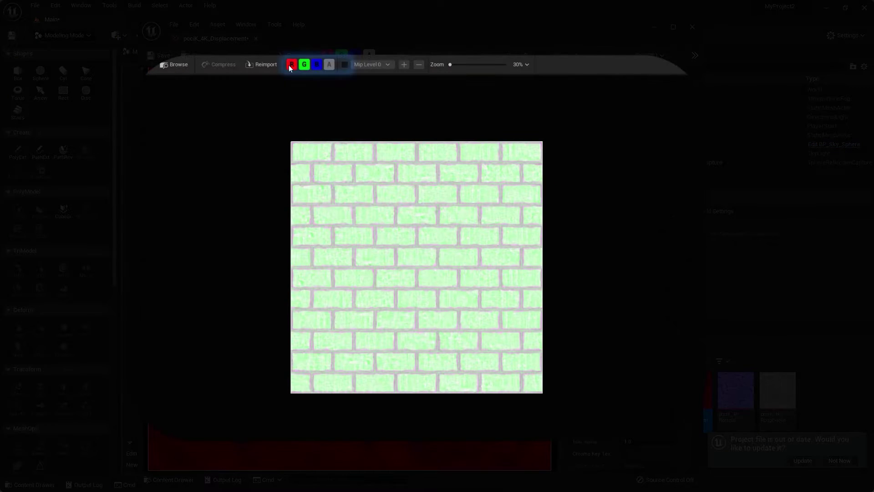
{"action": "left_click", "coordinate": [291, 65]}
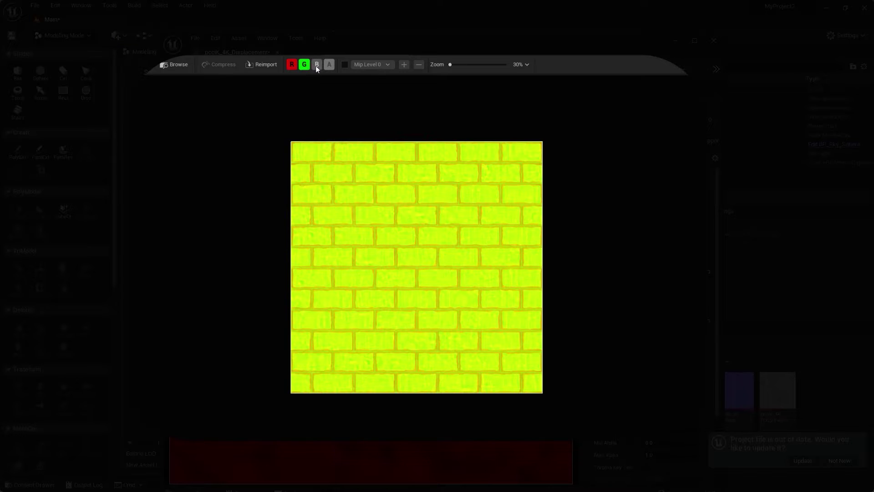
{"action": "left_click", "coordinate": [316, 65]}
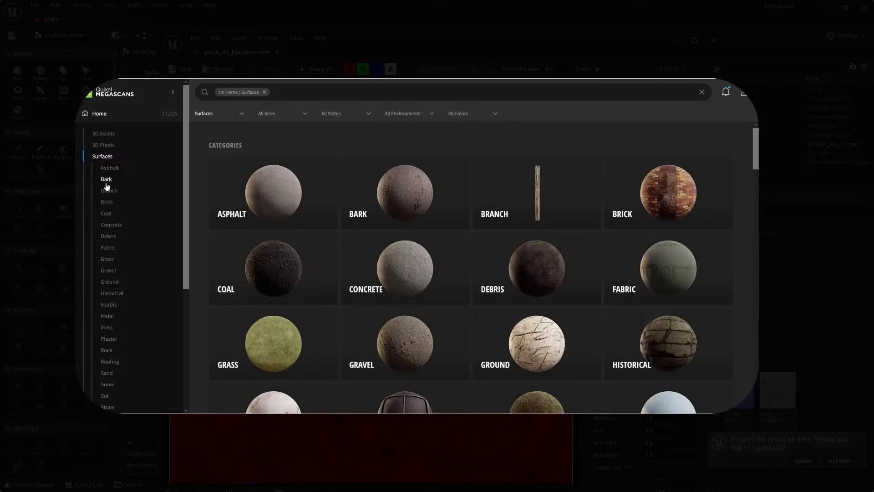
{"action": "left_click", "coordinate": [283, 287]}
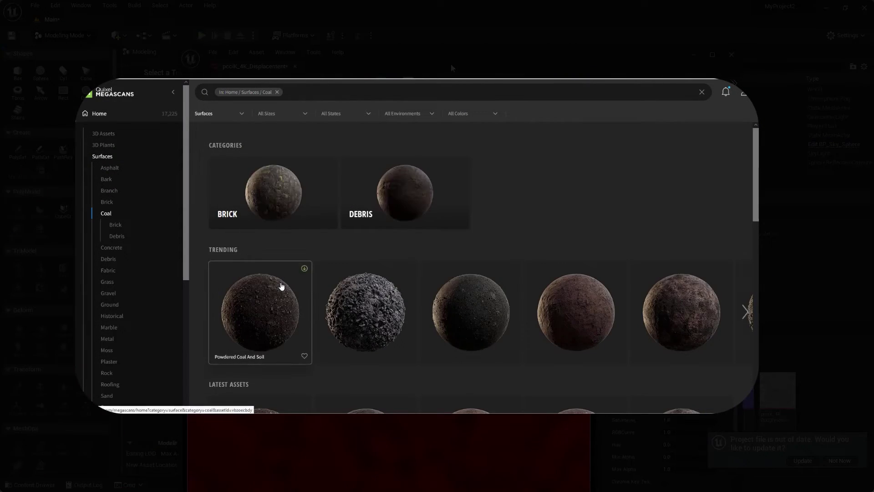
{"action": "left_click", "coordinate": [352, 306]}
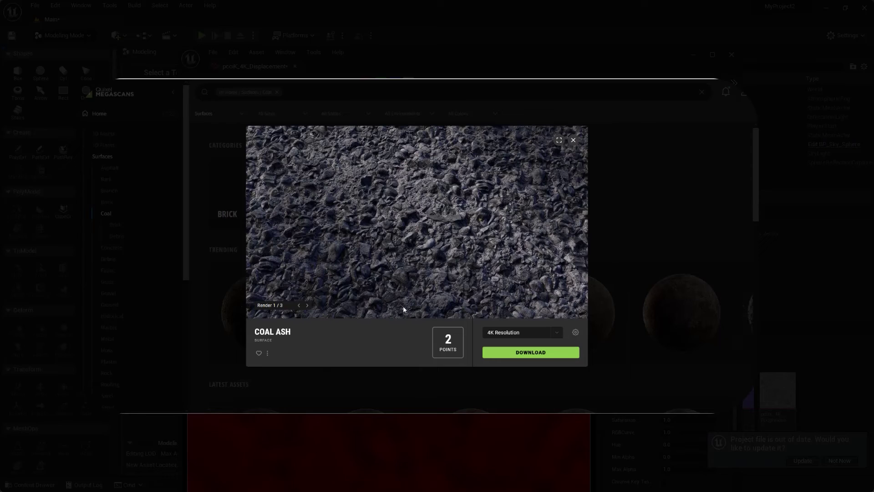
{"action": "left_click", "coordinate": [576, 334]}
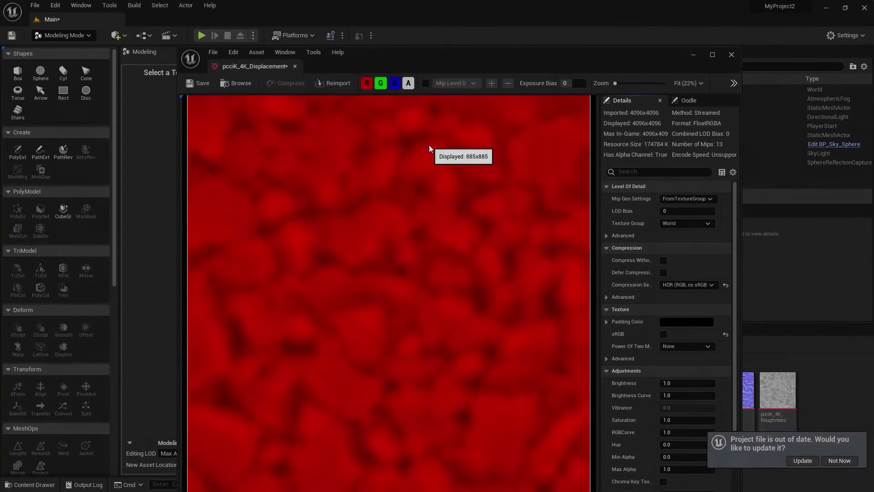
Show only the Displacement map's red channel, then close the texture editor and Content Browser
{"action": "left_click_drag", "start_coordinate": [390, 64], "coordinate": [354, 52]}
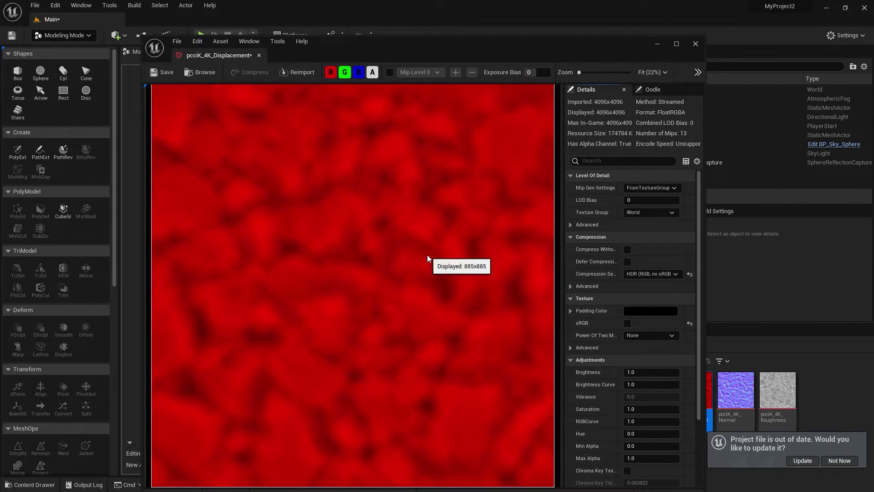
{"action": "left_click", "coordinate": [357, 73]}
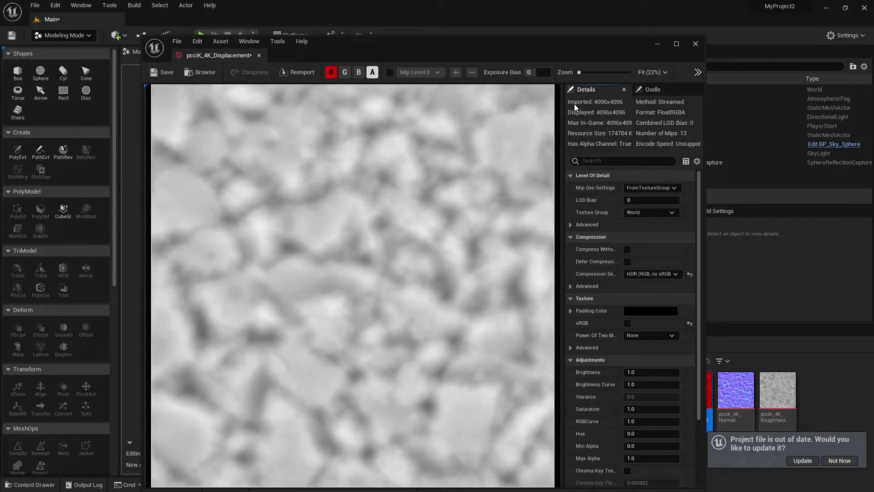
{"action": "left_click", "coordinate": [695, 43]}
{"action": "left_click", "coordinate": [623, 176]}
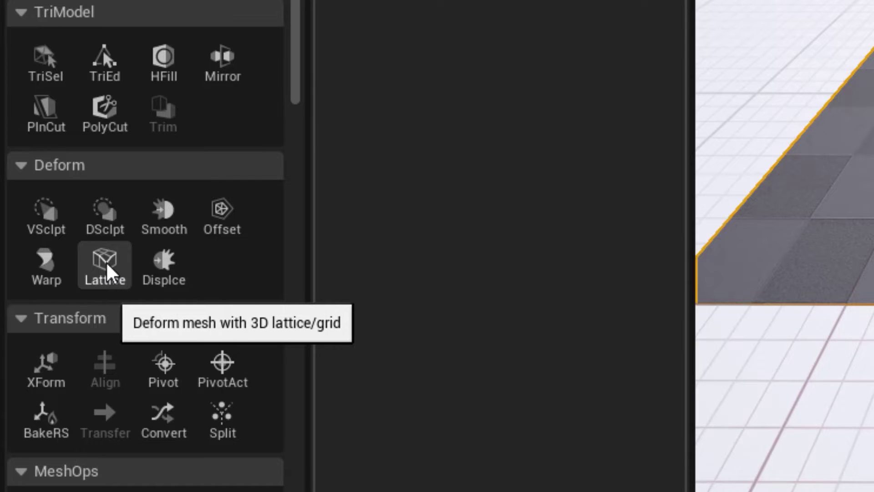
Select the 3.0-scaled Rectangle in the viewport
{"action": "left_click", "coordinate": [163, 269]}
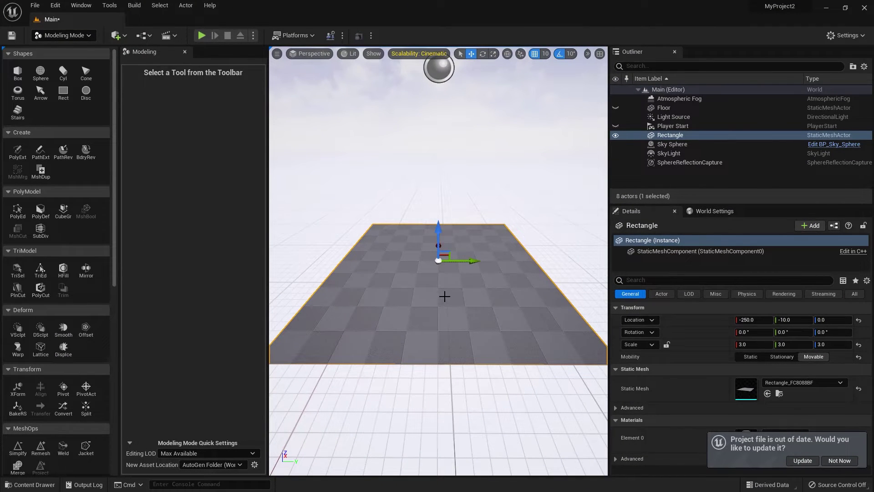
Open the Disp_MM material from Reza/Materials and dock its editor in the main window
{"action": "left_click", "coordinate": [37, 485]}
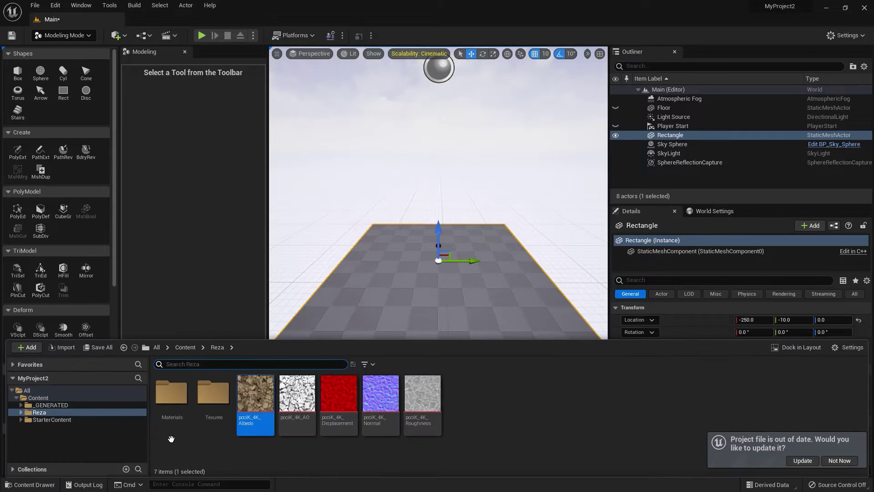
{"action": "double_click", "coordinate": [40, 412]}
{"action": "left_click", "coordinate": [47, 419]}
{"action": "double_click", "coordinate": [172, 395]}
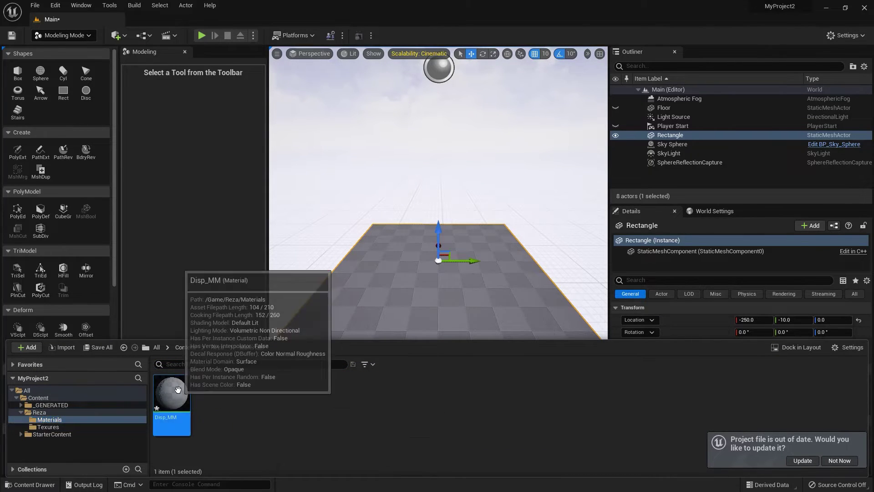
{"action": "left_click_drag", "start_coordinate": [220, 50], "coordinate": [148, 18]}
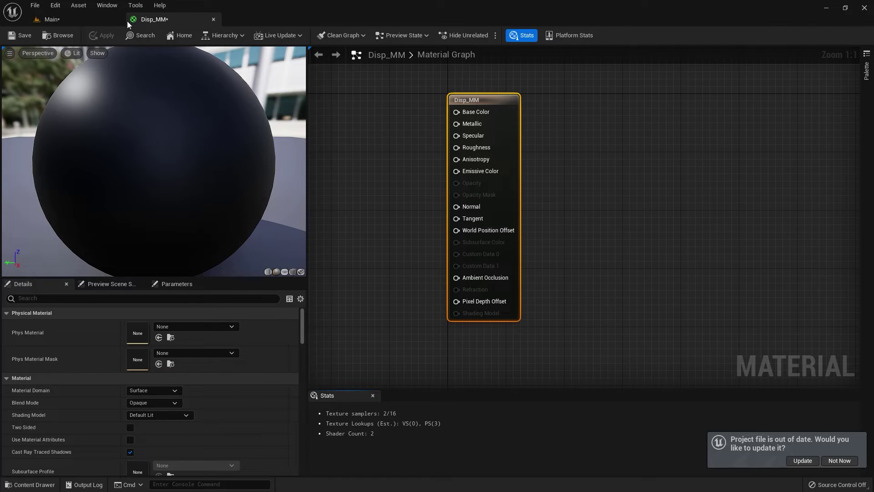
Move the five pcciK textures from the Reza folder into the Texures folder
{"action": "left_click", "coordinate": [30, 485]}
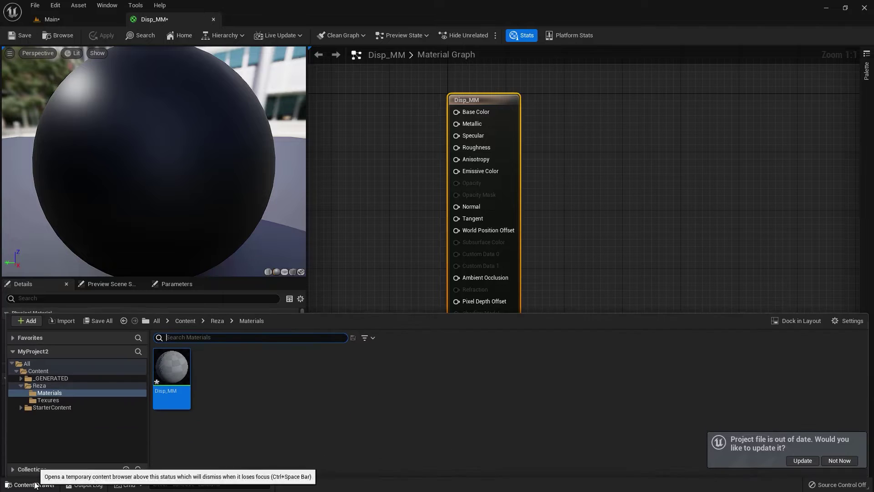
{"action": "left_click", "coordinate": [50, 400]}
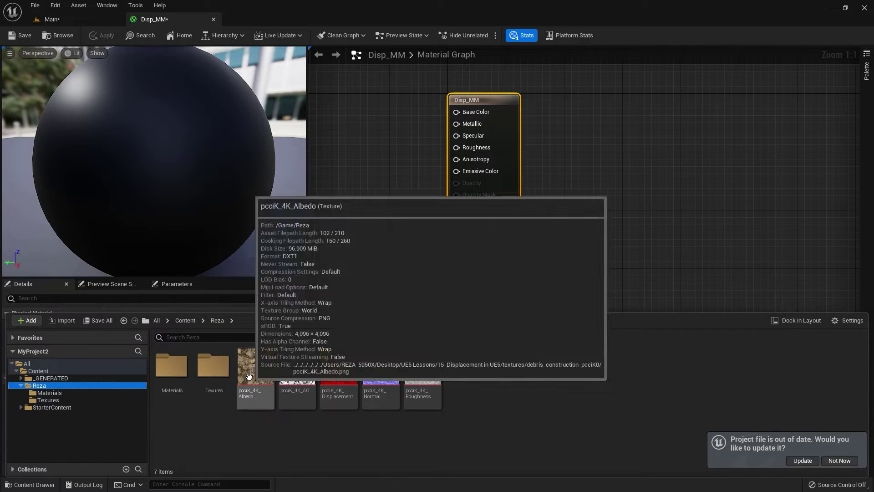
{"action": "left_click_drag", "start_coordinate": [257, 378], "coordinate": [225, 374]}
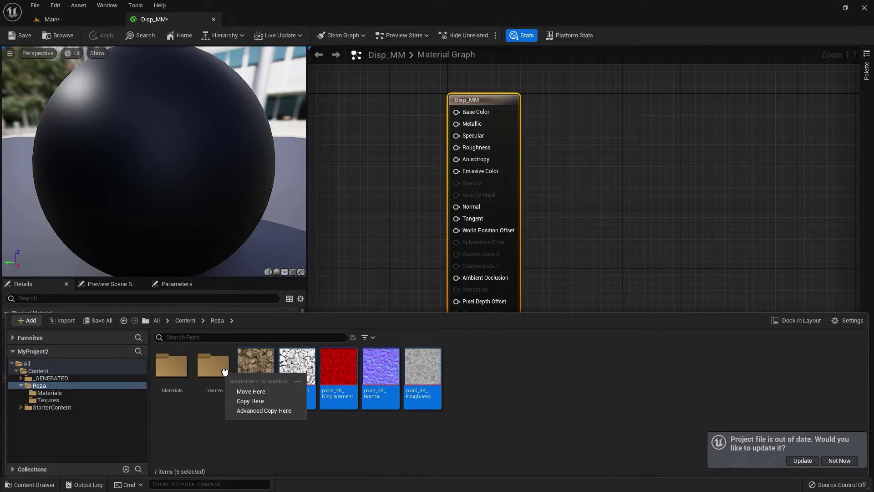
{"action": "left_click", "coordinate": [246, 391]}
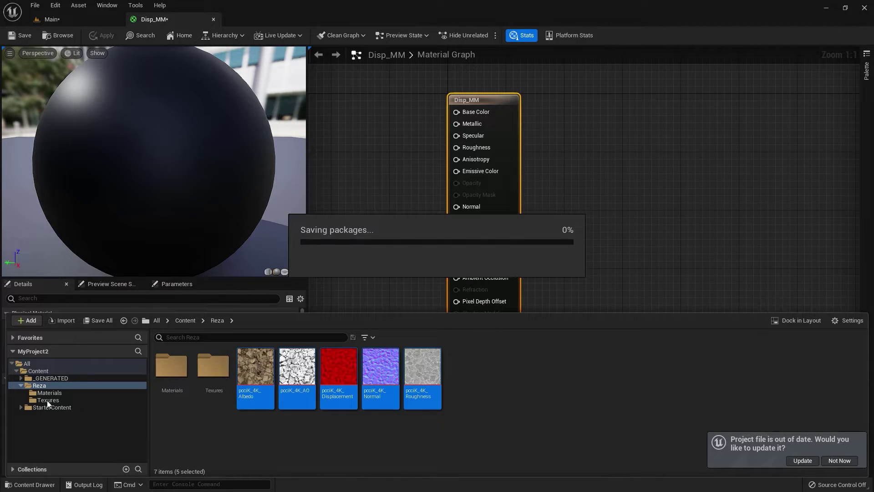
In the Texures folder, select the Albedo, AO and Normal textures
{"action": "left_click", "coordinate": [48, 401]}
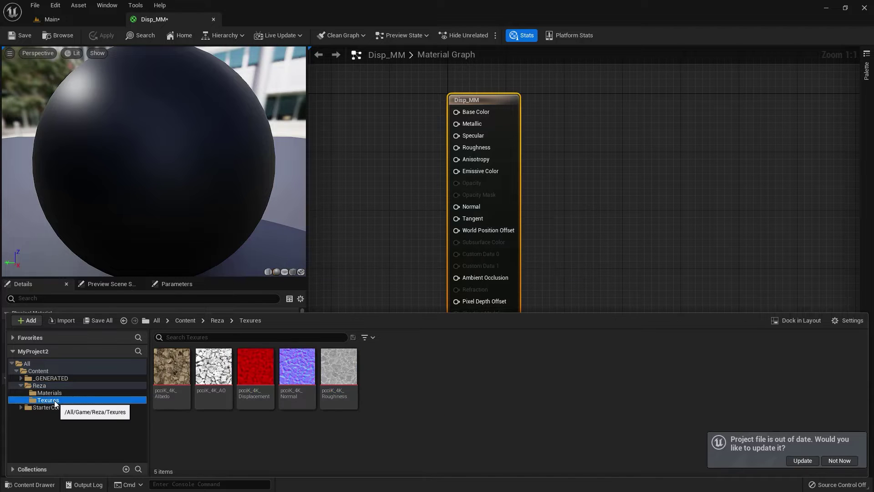
{"action": "left_click", "coordinate": [172, 373]}
{"action": "left_click", "coordinate": [213, 373], "text": "ctrl"}
{"action": "left_click", "coordinate": [297, 373], "text": "ctrl"}
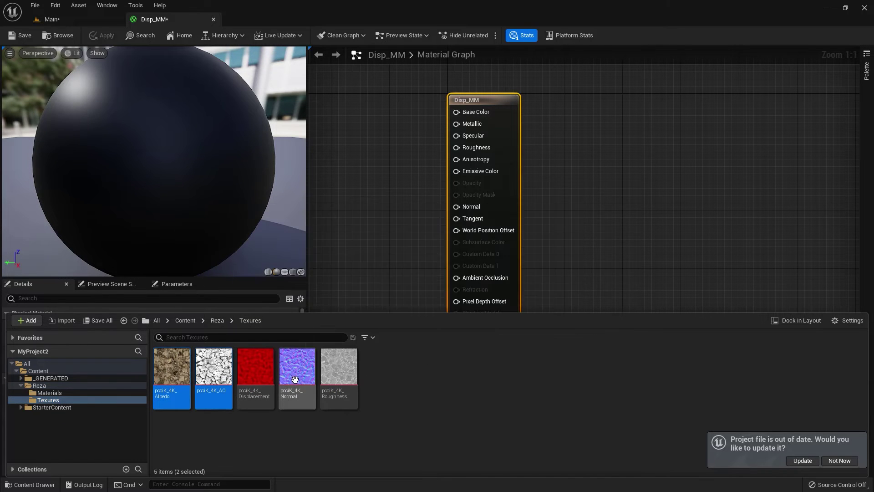
Drop the four textures into the material graph and connect Albedo to Base Color
{"action": "left_click", "coordinate": [332, 376], "text": "ctrl"}
{"action": "left_click_drag", "start_coordinate": [332, 377], "coordinate": [405, 205]}
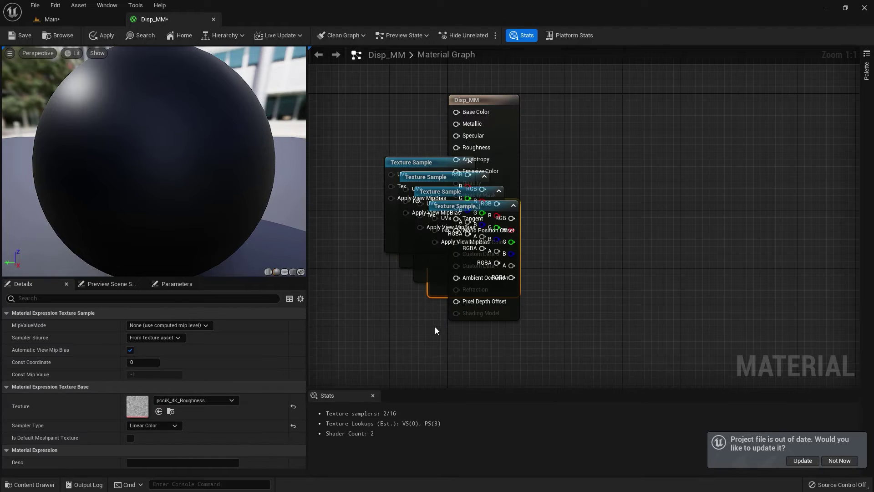
{"action": "right_click_drag", "start_coordinate": [440, 346], "coordinate": [525, 363]}
{"action": "left_click_drag", "start_coordinate": [508, 179], "coordinate": [428, 95]}
{"action": "left_click_drag", "start_coordinate": [469, 122], "coordinate": [541, 130]}
{"action": "left_click_drag", "start_coordinate": [547, 221], "coordinate": [672, 202]}
Connect AO's red channel to Ambient Occlusion, roughness to Roughness, and the normal map to Normal
{"action": "left_click_drag", "start_coordinate": [513, 207], "coordinate": [436, 214]}
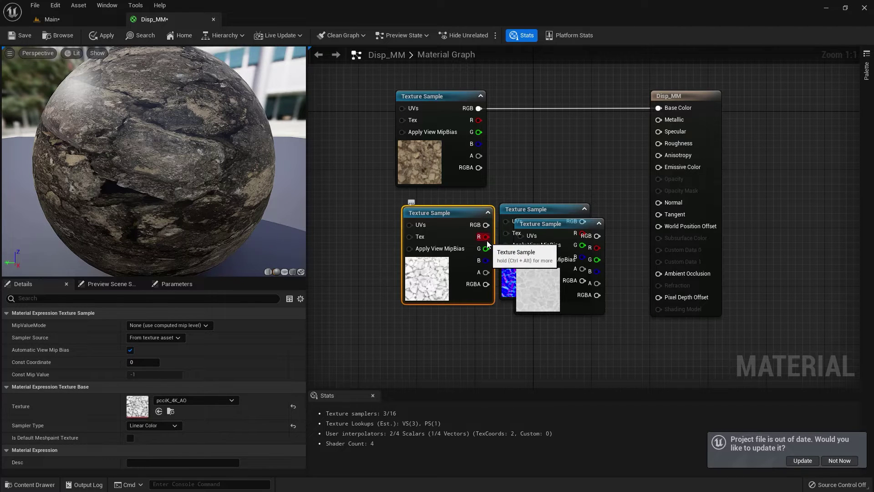
{"action": "left_click_drag", "start_coordinate": [486, 237], "coordinate": [654, 275]}
{"action": "left_click_drag", "start_coordinate": [567, 228], "coordinate": [345, 183]}
{"action": "left_click_drag", "start_coordinate": [375, 208], "coordinate": [658, 144]}
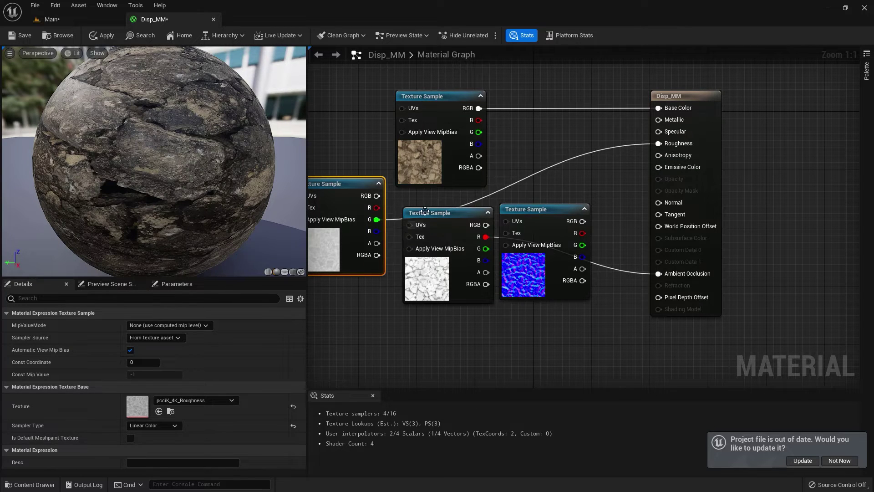
{"action": "left_click_drag", "start_coordinate": [545, 210], "coordinate": [434, 314]}
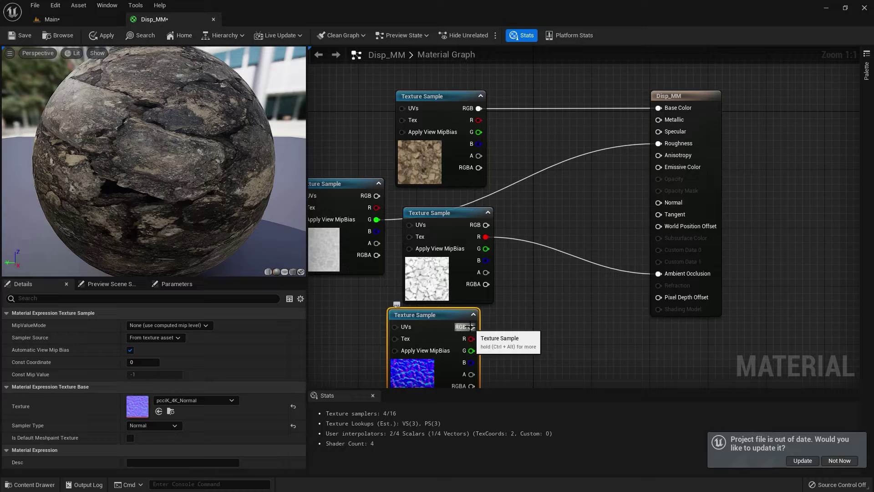
{"action": "left_click_drag", "start_coordinate": [470, 327], "coordinate": [658, 203]}
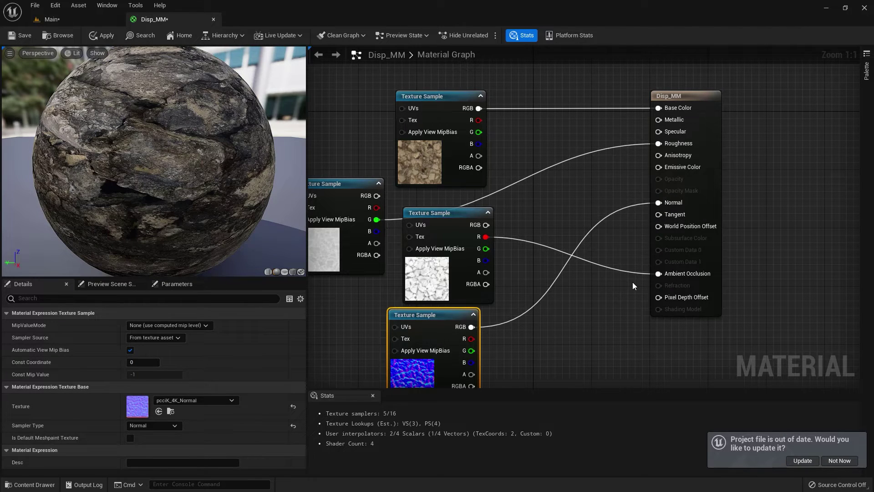
Apply the Disp_MM changes and orbit the level view to look at the rock plane
{"action": "left_click", "coordinate": [27, 35]}
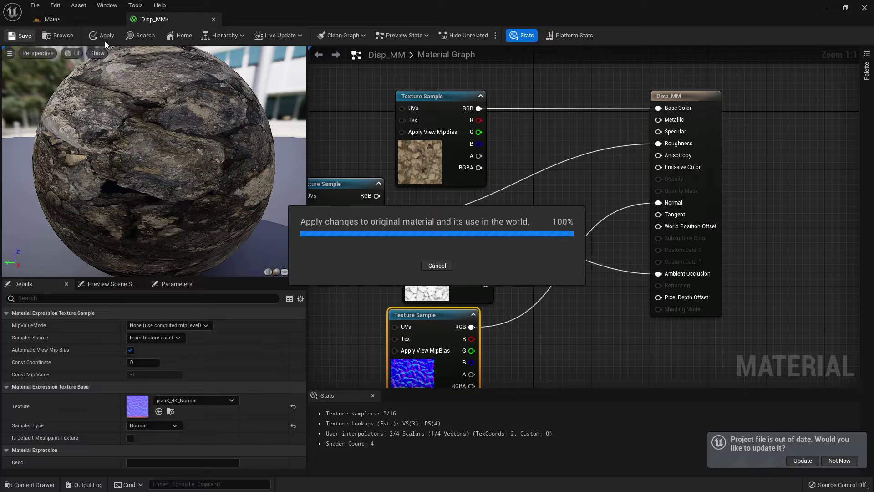
{"action": "left_click", "coordinate": [97, 19]}
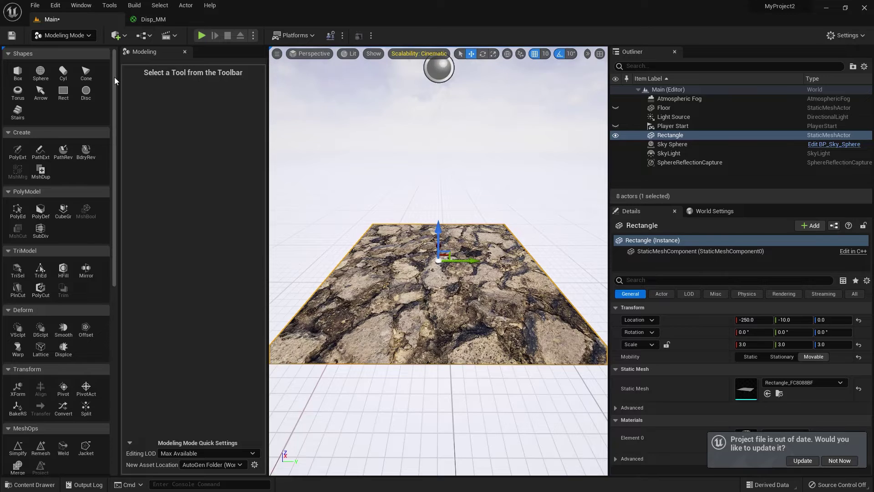
{"action": "left_click_drag", "start_coordinate": [393, 290], "coordinate": [396, 248], "text": "alt"}
{"action": "left_click_drag", "start_coordinate": [398, 299], "coordinate": [395, 233], "text": "alt"}
Check the plane in Wireframe view mode, then switch the viewport back to Lit
{"action": "left_click", "coordinate": [349, 53]}
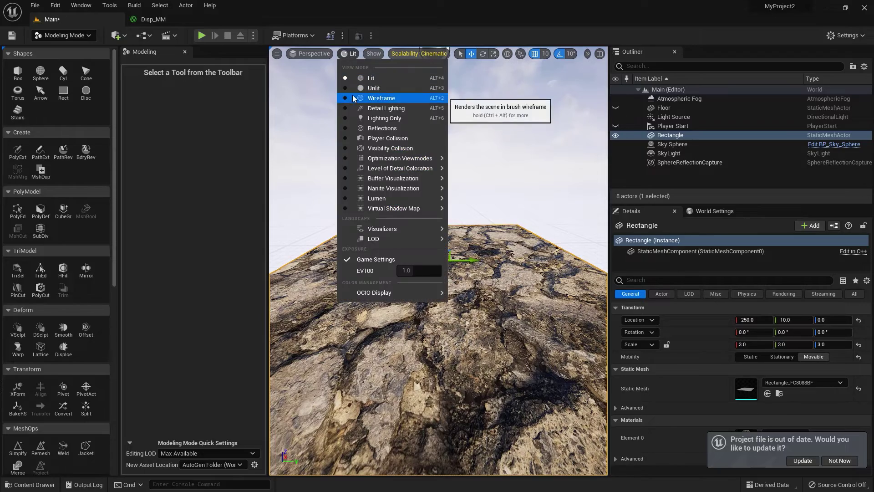
{"action": "left_click", "coordinate": [353, 95]}
{"action": "left_click_drag", "start_coordinate": [365, 292], "coordinate": [421, 237], "text": "alt"}
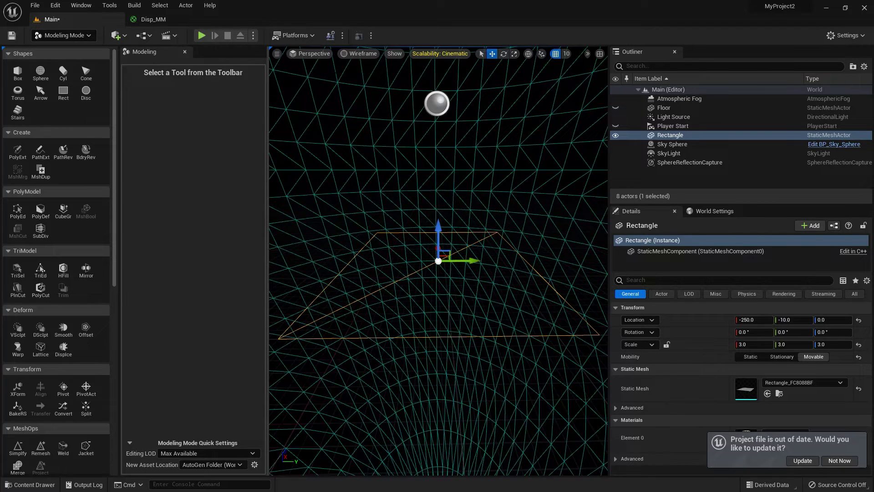
{"action": "left_click", "coordinate": [368, 53]}
{"action": "left_click", "coordinate": [364, 66]}
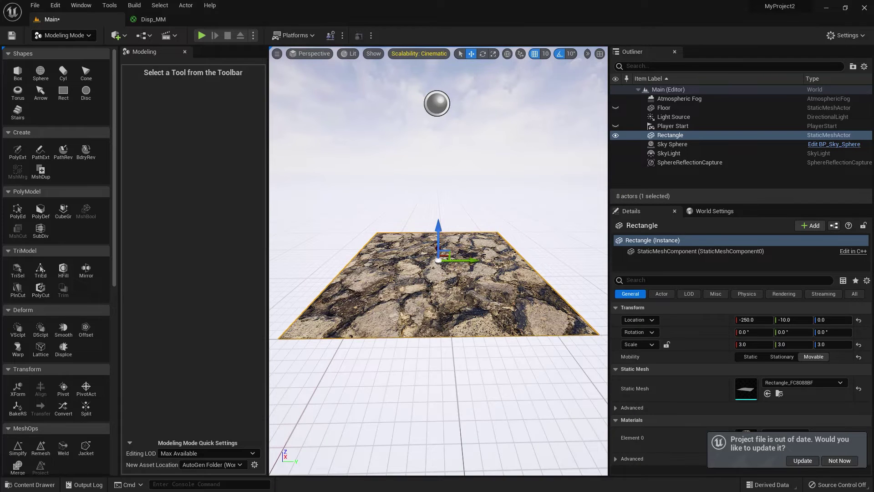
Undo the old mesh and place a new Rect with 10 by 10 subdivisions
{"action": "key", "text": "ctrl+z"}
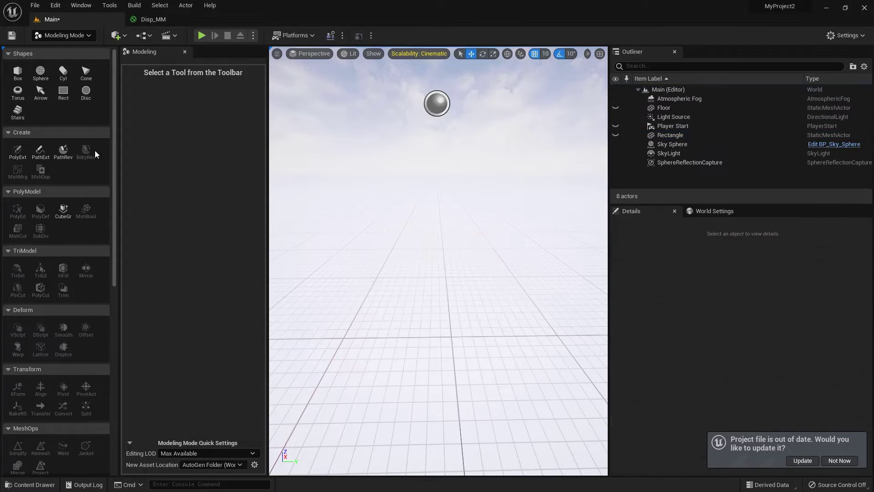
{"action": "left_click", "coordinate": [63, 93]}
{"action": "type", "text": "10"}
{"action": "key", "text": "Tab"}
{"action": "type", "text": "10"}
{"action": "left_click", "coordinate": [440, 303]}
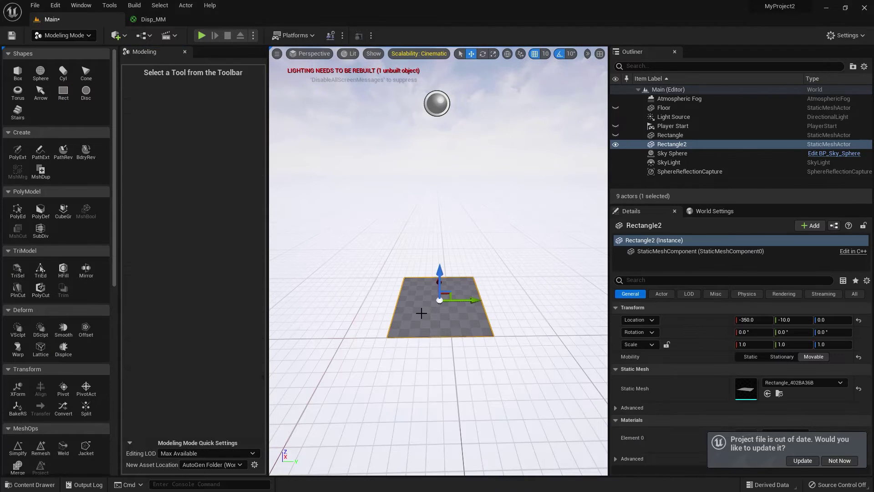
Frame the new rectangle and check its subdivisions in Wireframe before returning to Lit
{"action": "key", "text": "f"}
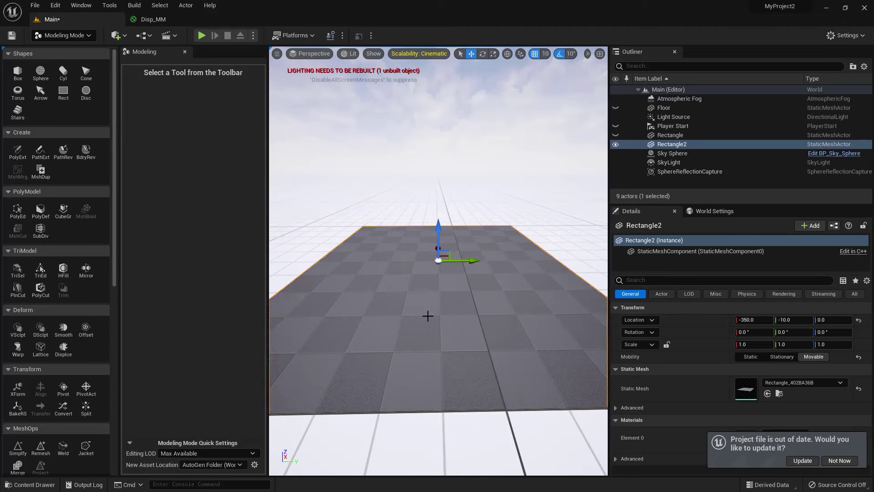
{"action": "scroll", "coordinate": [426, 315], "scroll_direction": "down", "scroll_amount": 4}
{"action": "left_click_drag", "start_coordinate": [426, 315], "coordinate": [420, 289], "text": "alt"}
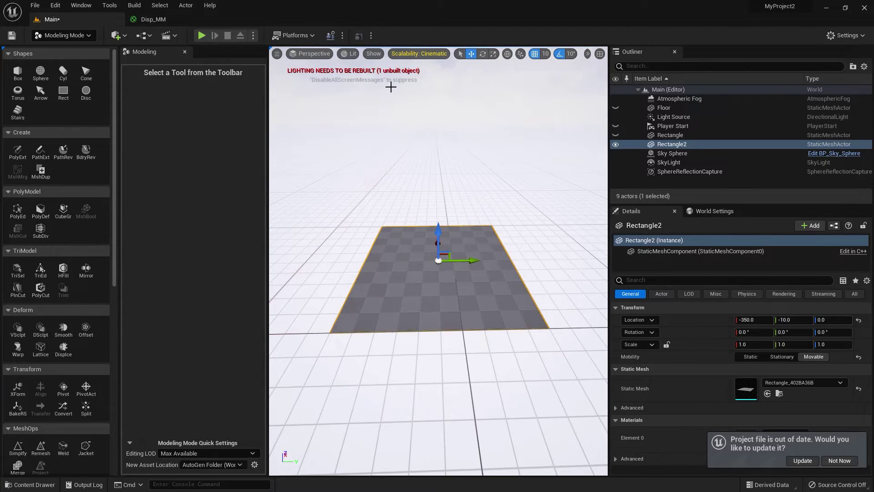
{"action": "left_click", "coordinate": [342, 57]}
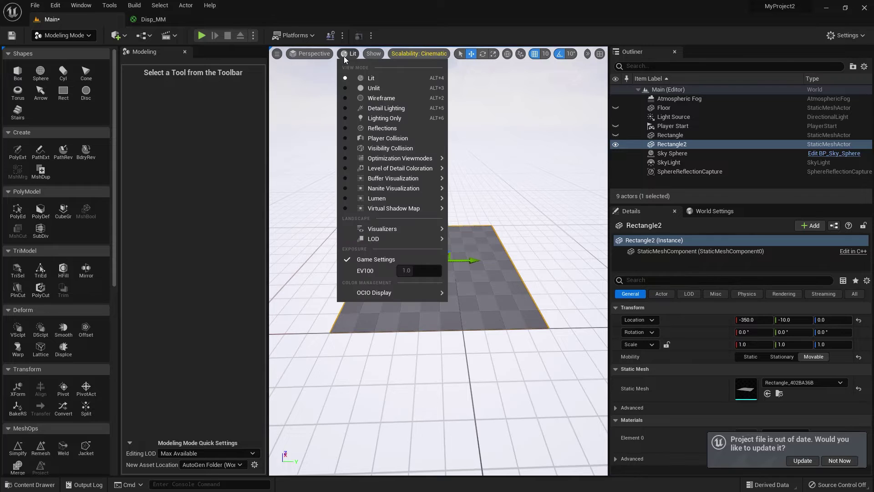
{"action": "left_click", "coordinate": [351, 100]}
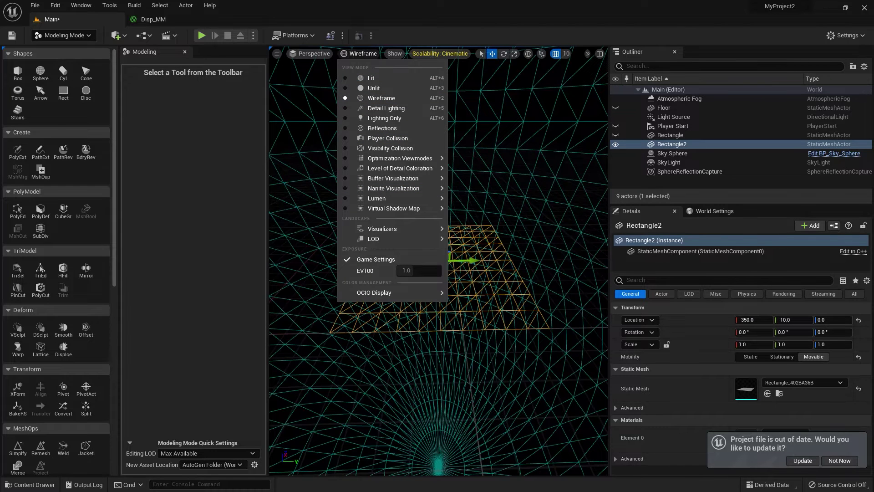
{"action": "mouse_move", "coordinate": [433, 229]}
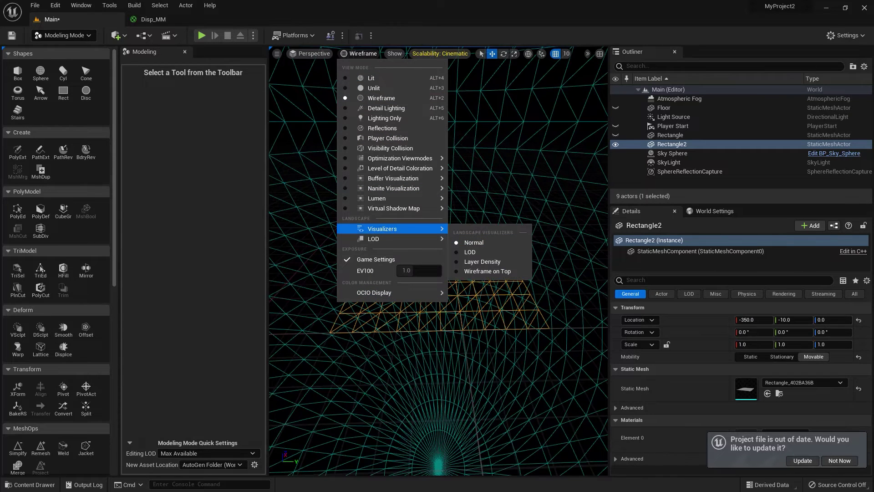
{"action": "left_click", "coordinate": [360, 77]}
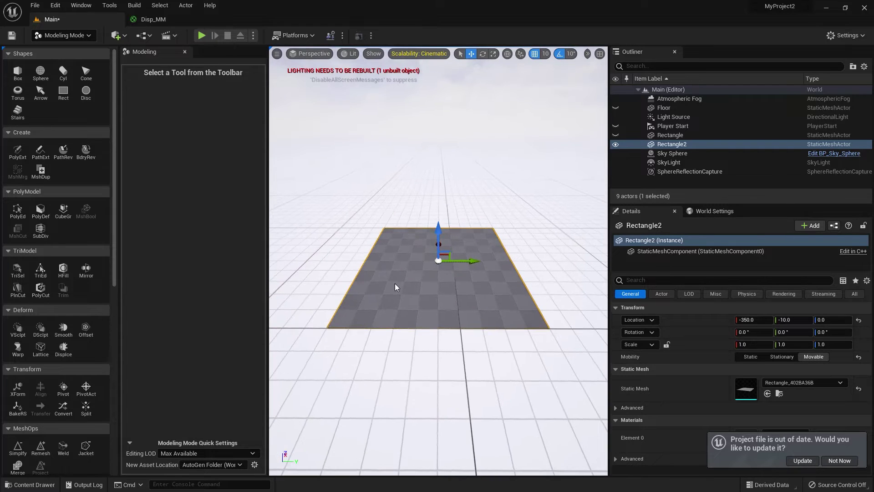
{"action": "left_click_drag", "start_coordinate": [395, 286], "coordinate": [395, 270]}
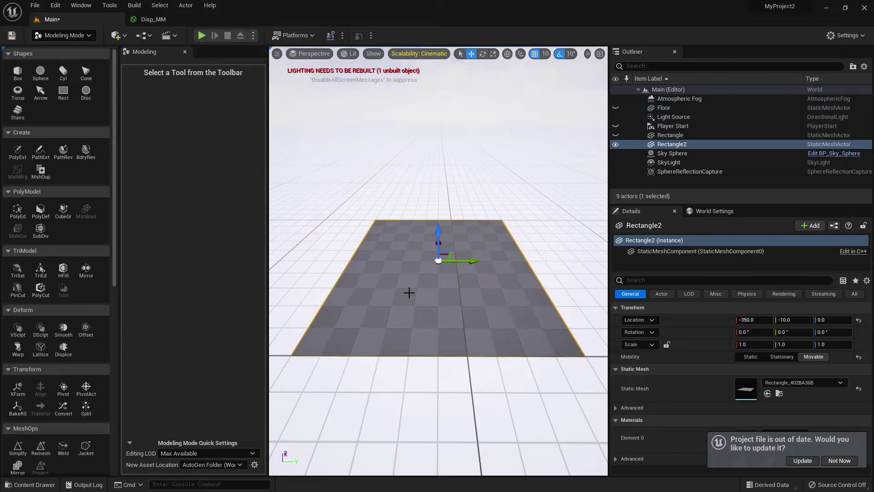
Drag the Disp_MM material from the Materials folder onto the new rectangle
{"action": "left_click", "coordinate": [32, 484]}
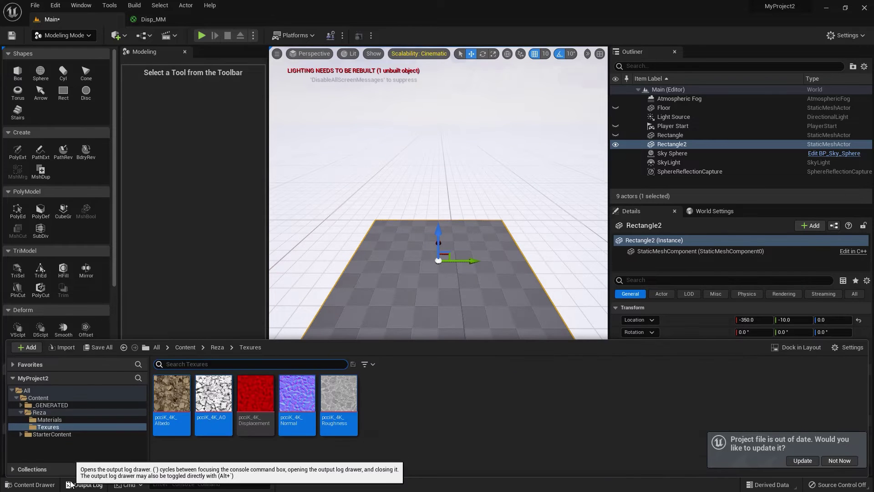
{"action": "left_click", "coordinate": [50, 420]}
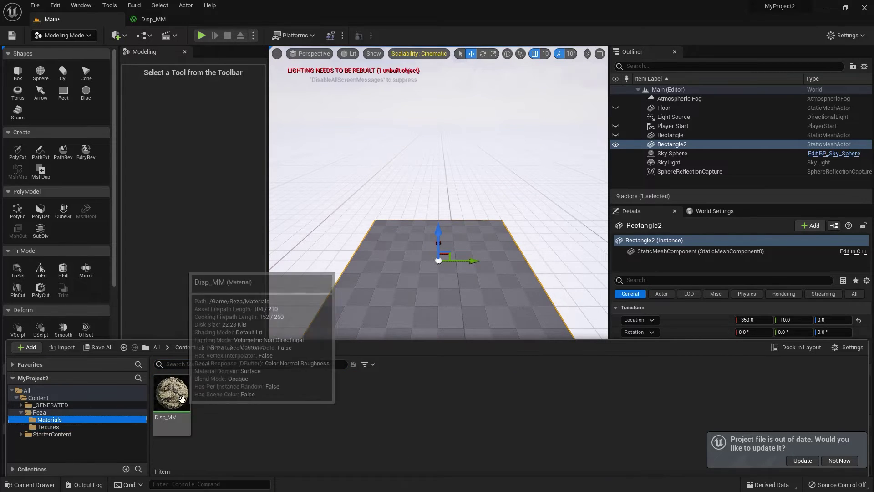
{"action": "left_click_drag", "start_coordinate": [172, 395], "coordinate": [463, 302]}
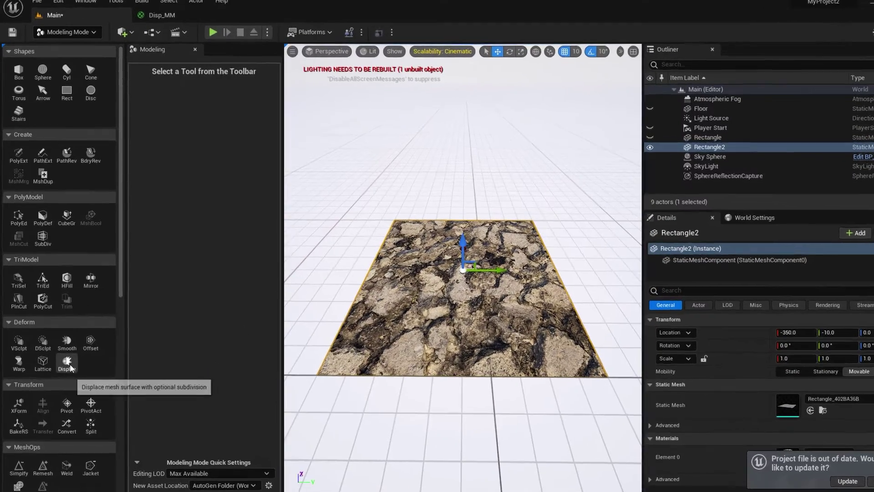
Start the Displace tool on the rectangle and open the Displacement Type options
{"action": "left_click", "coordinate": [64, 351]}
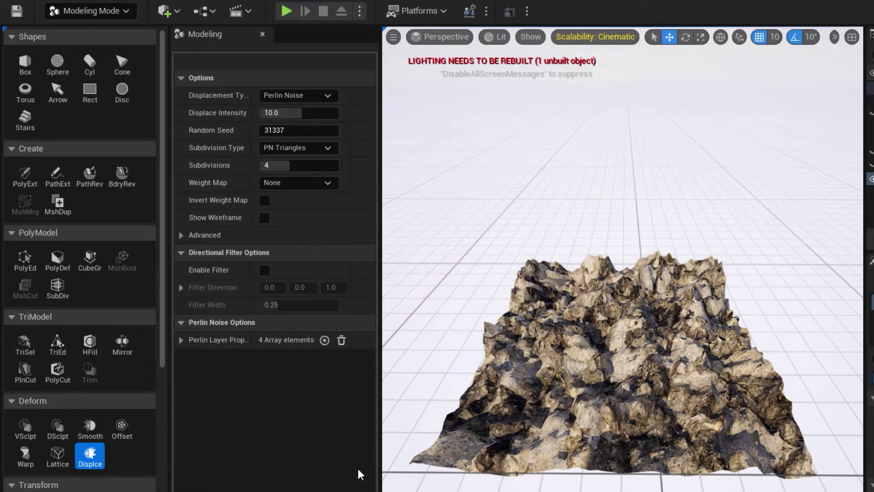
{"action": "right_click_drag", "start_coordinate": [457, 472], "coordinate": [471, 446]}
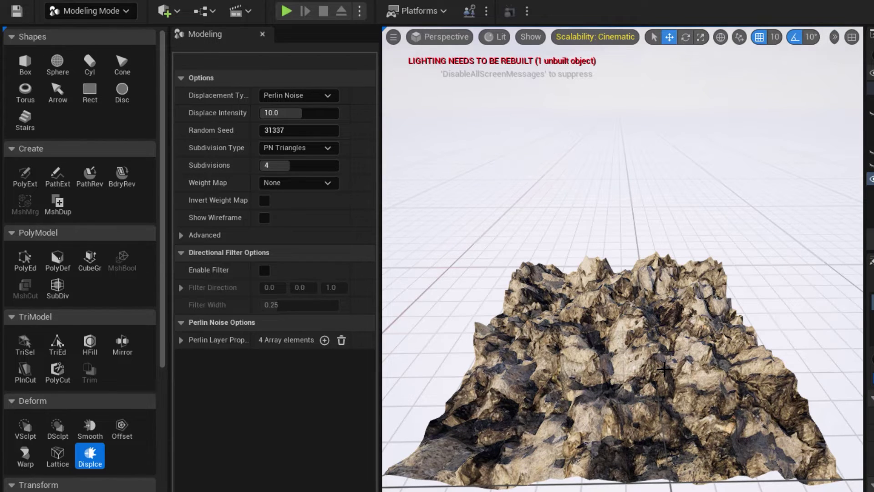
{"action": "left_click", "coordinate": [261, 103]}
{"action": "left_click", "coordinate": [308, 97]}
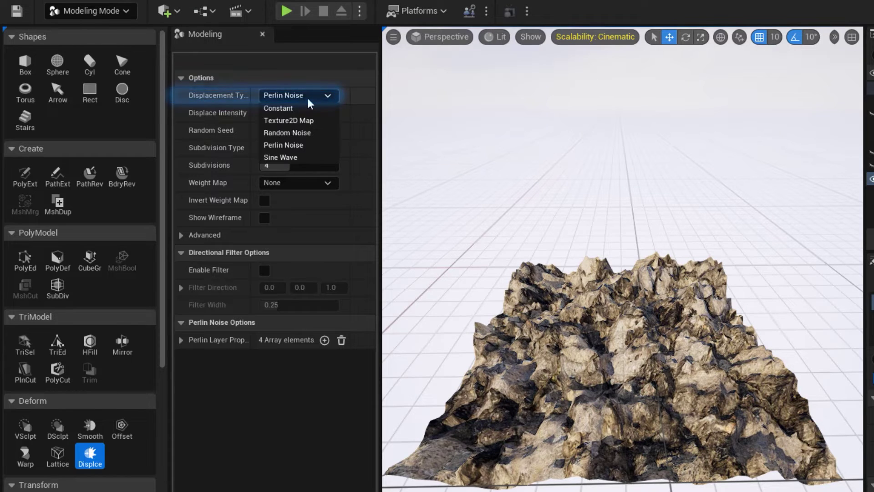
Set Displacement Type to Texture2D Map and assign the red Displacement texture as the map
{"action": "left_click", "coordinate": [283, 125]}
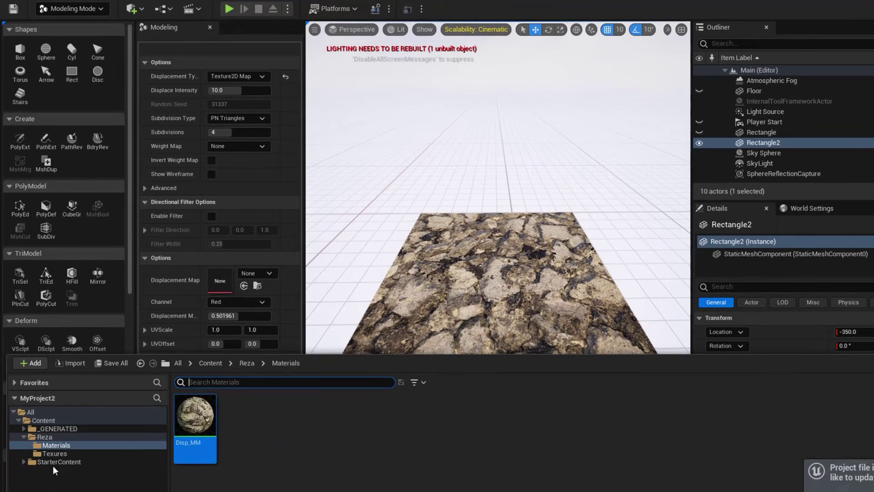
{"action": "left_click", "coordinate": [54, 454]}
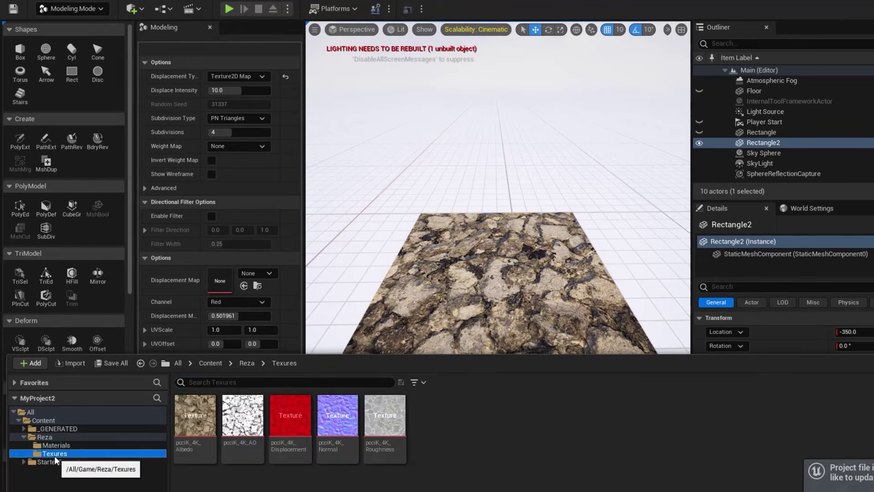
{"action": "left_click_drag", "start_coordinate": [289, 421], "coordinate": [239, 279]}
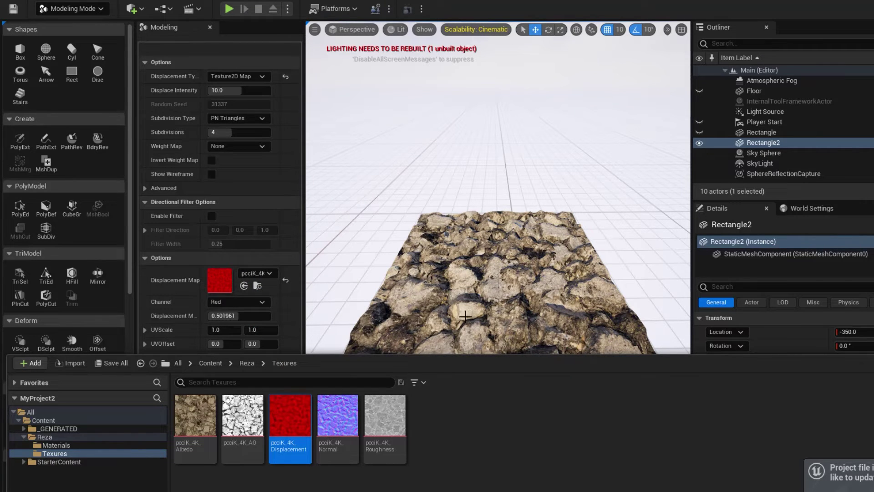
{"action": "left_click", "coordinate": [370, 260]}
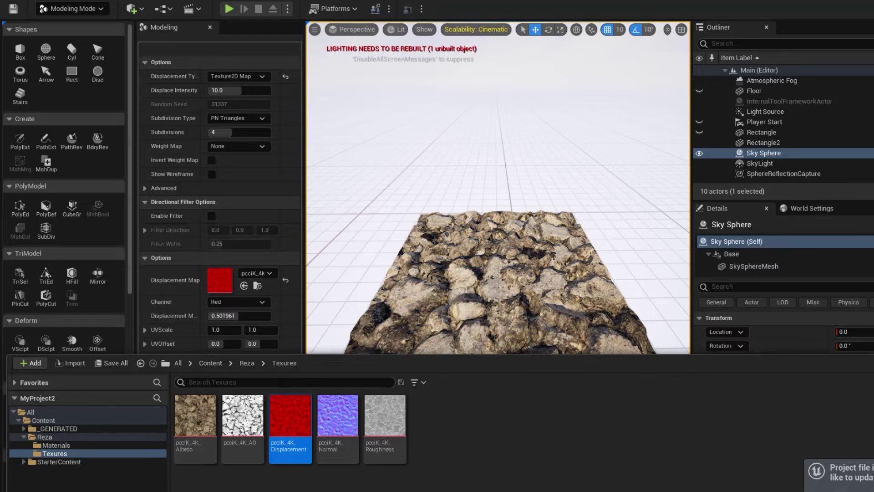
Hide the Content Drawer, view the rocky mesh up close, and deselect the sky sphere
{"action": "key", "text": "ctrl+space"}
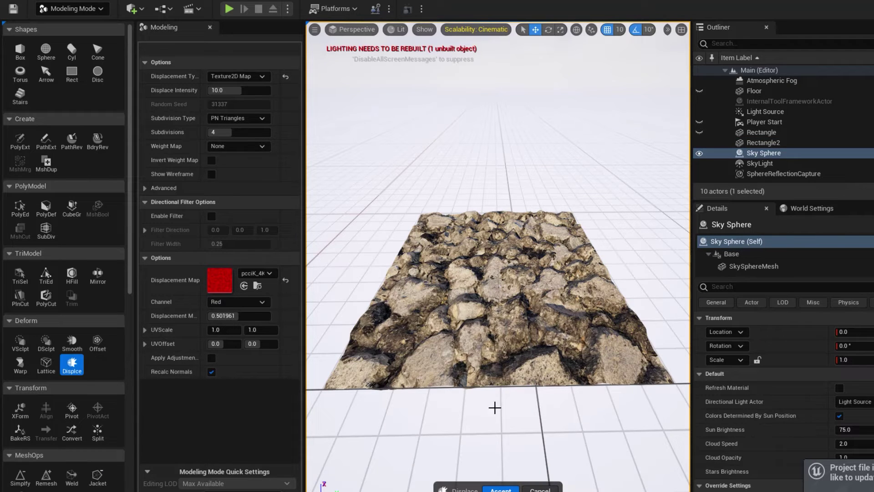
{"action": "mouse_move", "coordinate": [519, 404]}
{"action": "right_mouse_down"}
{"action": "mouse_move", "coordinate": [519, 387]}
{"action": "mouse_move", "coordinate": [517, 414]}
{"action": "mouse_move", "coordinate": [504, 413]}
{"action": "right_mouse_up"}
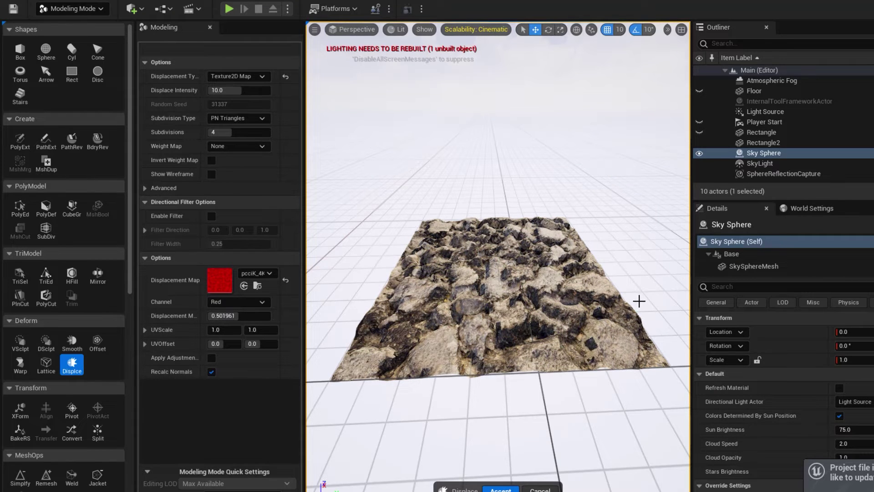
{"action": "left_click", "coordinate": [643, 305]}
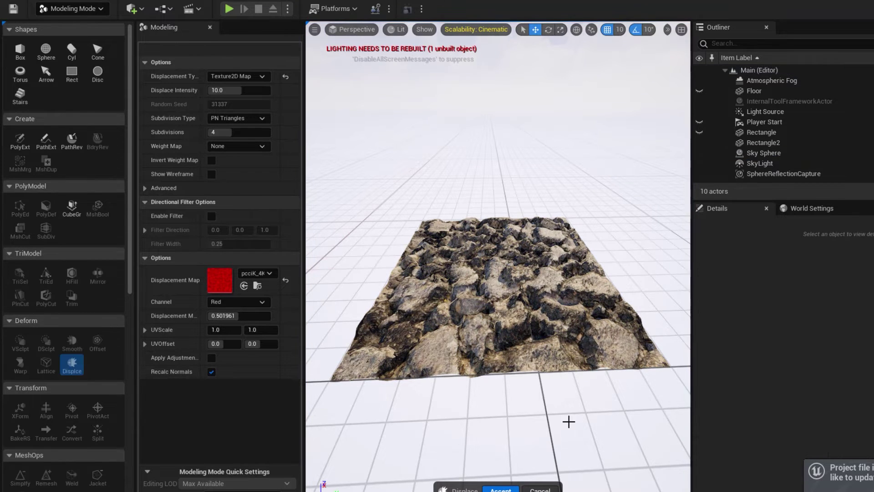
View the displaced mesh in Wireframe and raise the subdivisions from 4 to 10
{"action": "left_click_drag", "start_coordinate": [539, 411], "coordinate": [539, 355]}
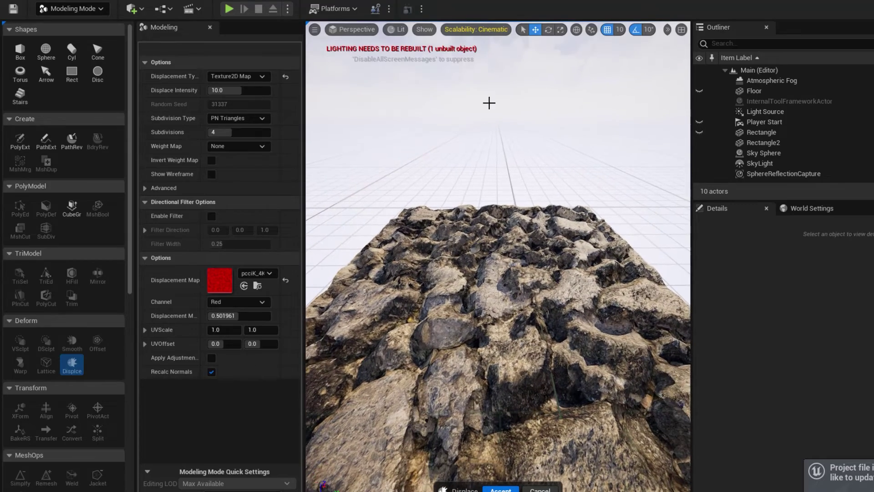
{"action": "left_click", "coordinate": [396, 30]}
{"action": "left_click", "coordinate": [424, 80]}
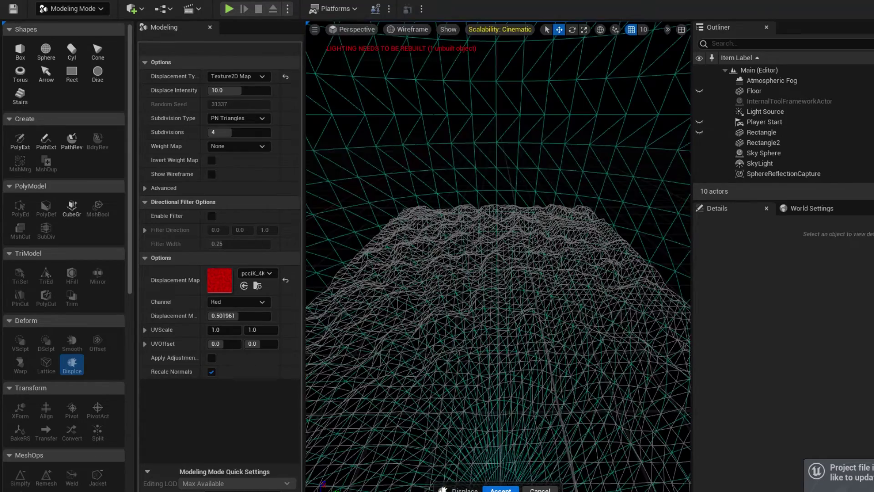
{"action": "left_click_drag", "start_coordinate": [518, 307], "coordinate": [518, 289]}
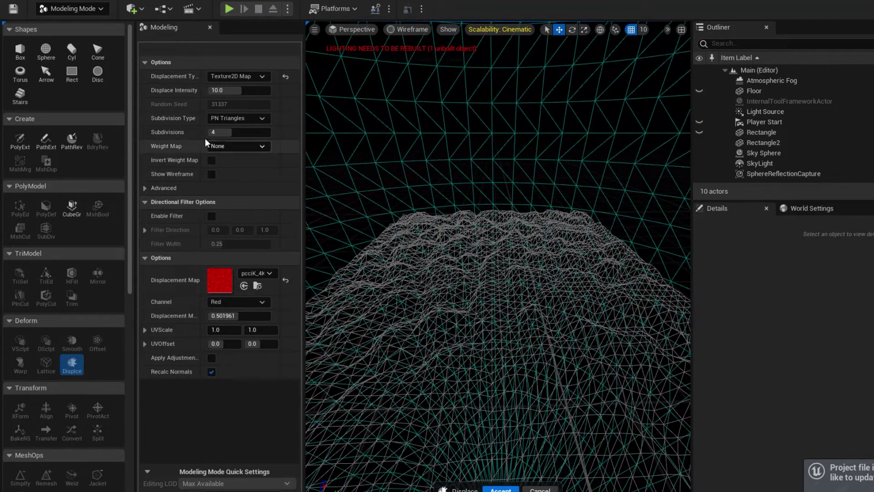
{"action": "left_click_drag", "start_coordinate": [227, 132], "coordinate": [270, 132]}
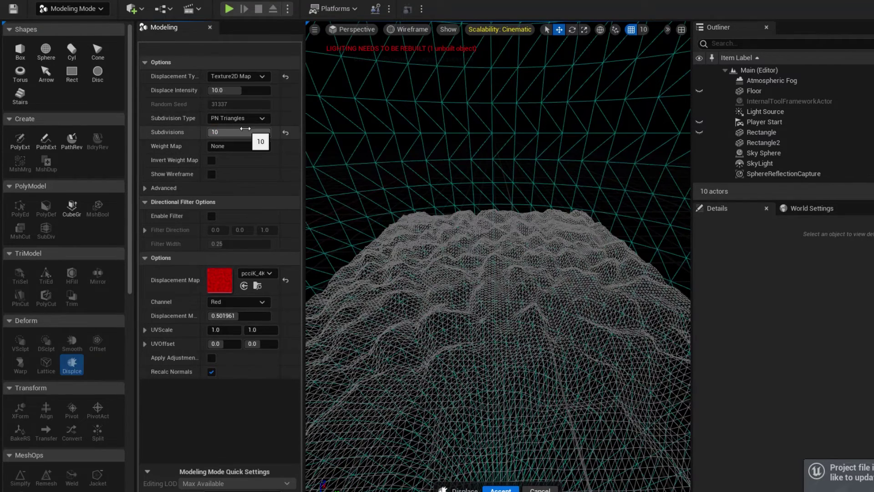
Set Displace Intensity to 5.0, trying -7.6 and 3.0 along the way
{"action": "left_click", "coordinate": [236, 90]}
{"action": "type", "text": "-7.6"}
{"action": "key", "text": "Return"}
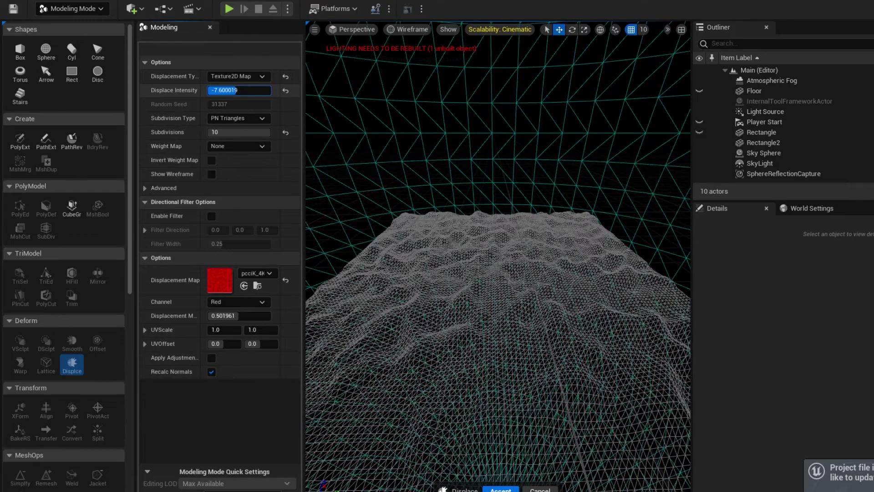
{"action": "left_click", "coordinate": [239, 91]}
{"action": "type", "text": "3.0"}
{"action": "key", "text": "Return"}
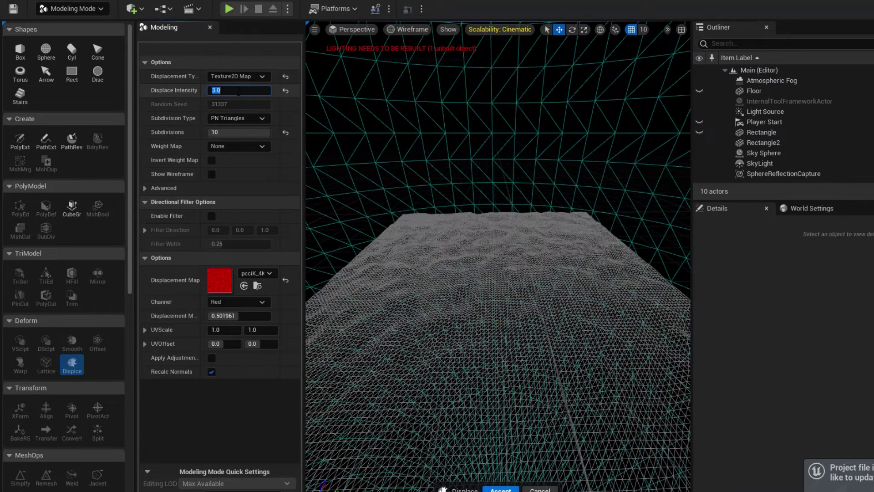
{"action": "type", "text": "5.0"}
{"action": "key", "text": "Return"}
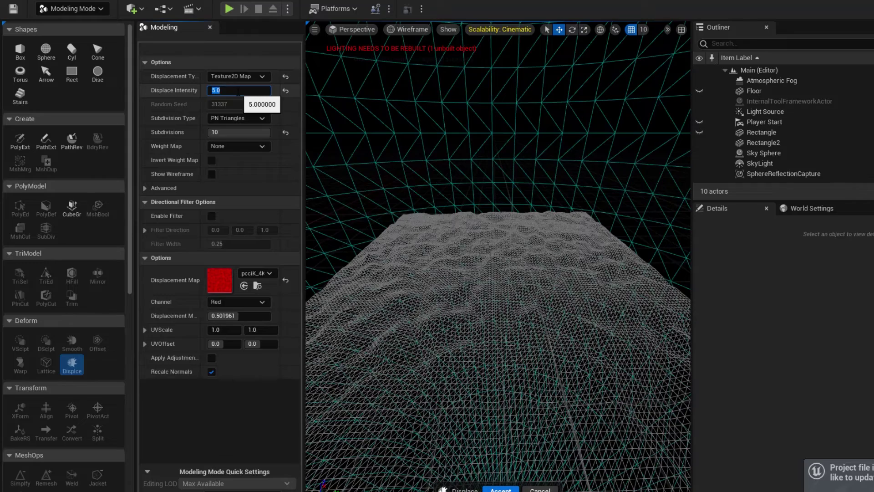
{"action": "left_click", "coordinate": [403, 30]}
Switch the viewport to Lit and set the Field of View to 45
{"action": "left_click", "coordinate": [417, 58]}
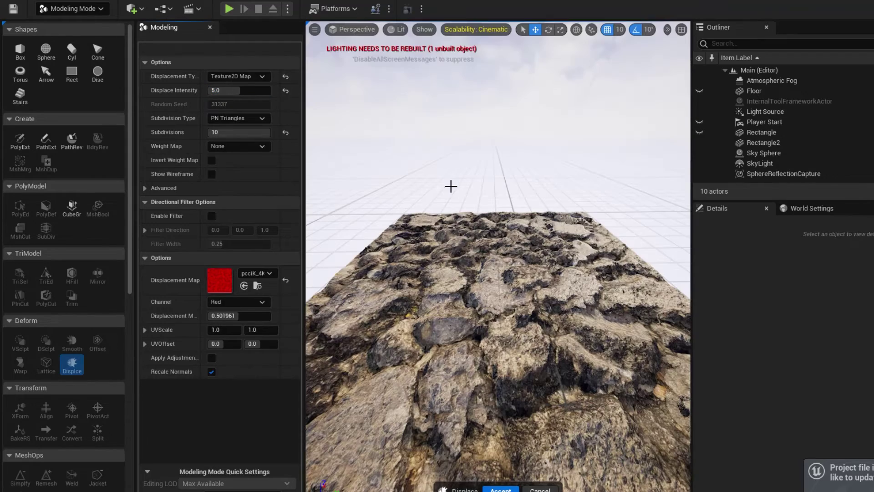
{"action": "right_click_drag", "start_coordinate": [498, 377], "coordinate": [496, 35]}
{"action": "left_click", "coordinate": [314, 30]}
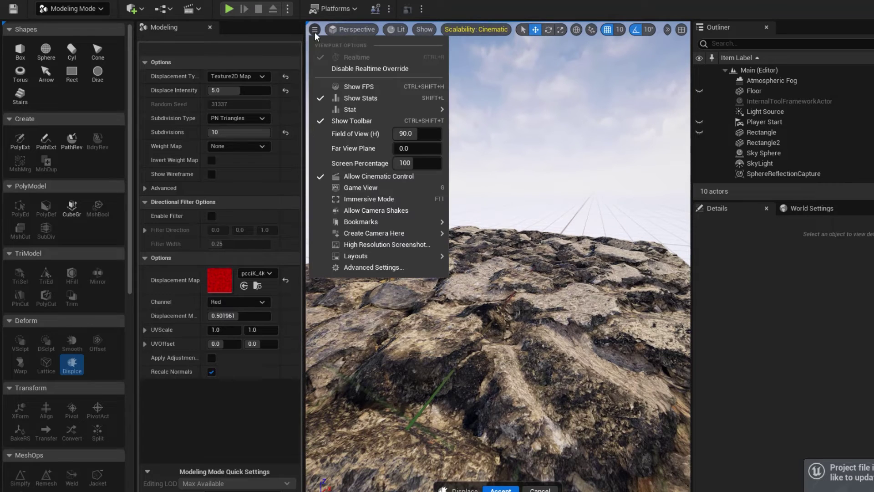
{"action": "left_click", "coordinate": [407, 132]}
{"action": "type", "text": "405"}
{"action": "key", "text": "Return"}
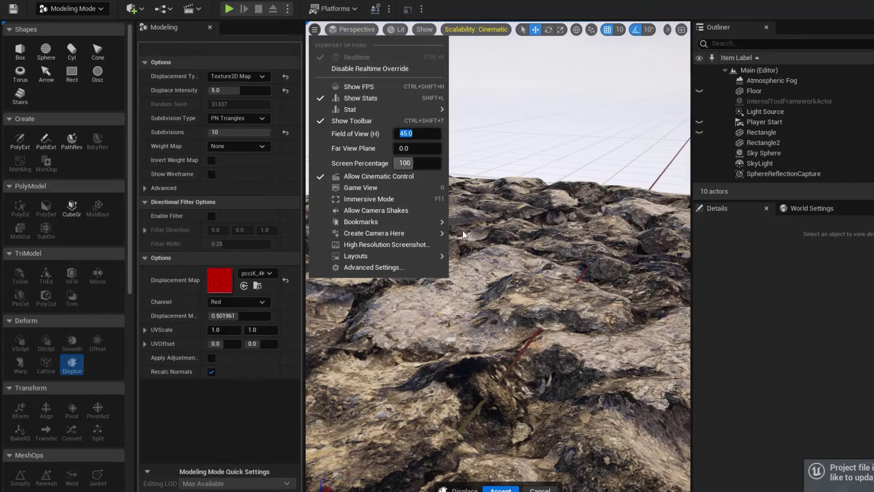
Close the viewport options and turn the camera to look along the rock surface
{"action": "left_click", "coordinate": [482, 359]}
{"action": "scroll", "coordinate": [481, 359], "scroll_direction": "down", "scroll_amount": 5}
{"action": "scroll", "coordinate": [481, 358], "scroll_direction": "up", "scroll_amount": 5}
{"action": "right_click_drag", "start_coordinate": [498, 273], "coordinate": [453, 278]}
Raise Displace Intensity to 7, then 8, then 9.0
{"action": "left_click", "coordinate": [220, 91]}
{"action": "type", "text": "7"}
{"action": "key", "text": "Return"}
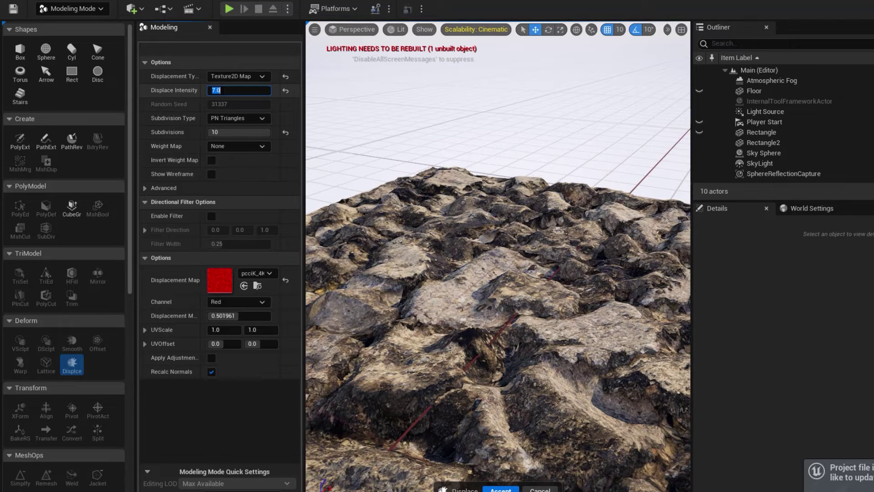
{"action": "type", "text": "8"}
{"action": "key", "text": "Return"}
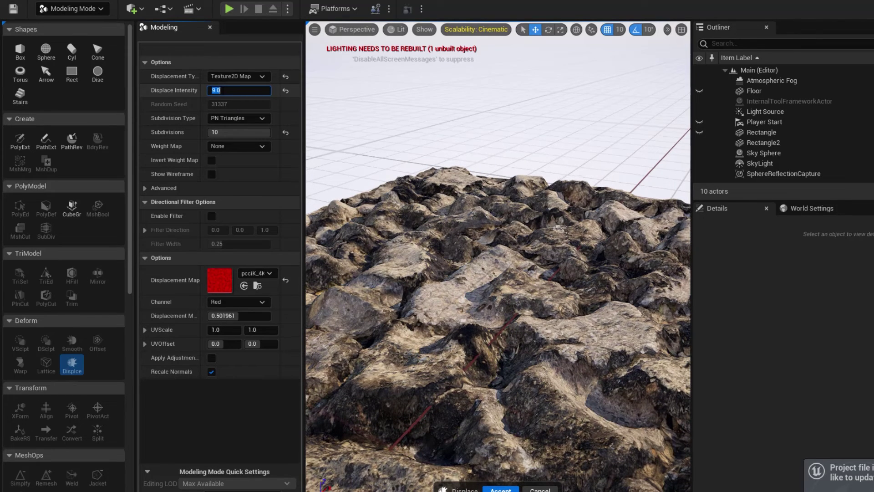
{"action": "type", "text": "9"}
{"action": "key", "text": "Return"}
Move the camera around the displaced rocks to inspect the stronger relief
{"action": "right_click_drag", "start_coordinate": [476, 305], "coordinate": [401, 301]}
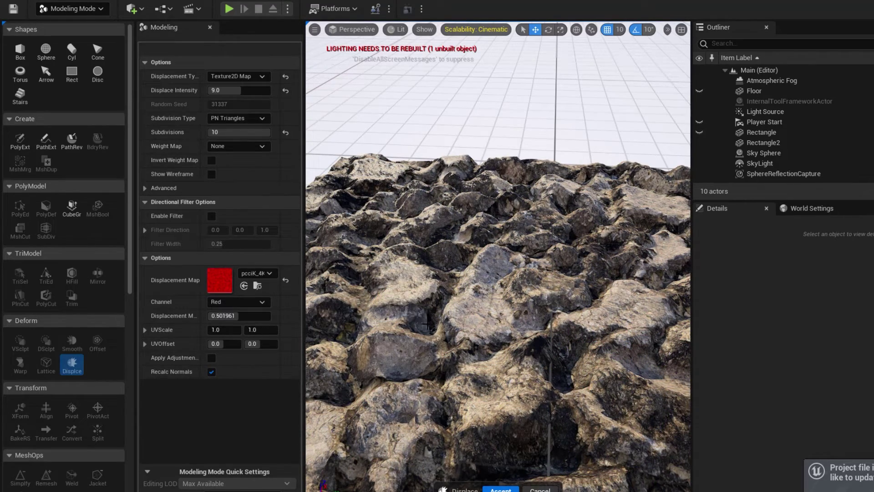
{"action": "right_click_drag", "start_coordinate": [427, 324], "coordinate": [421, 324]}
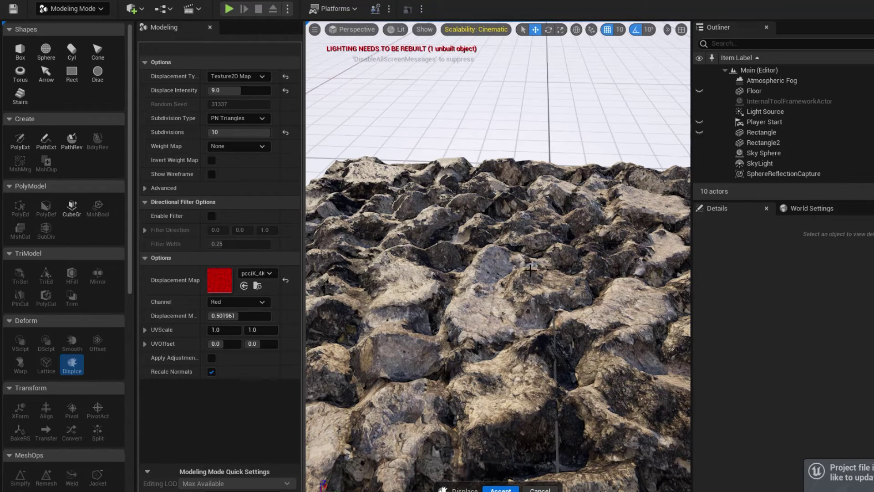
{"action": "scroll", "coordinate": [395, 195], "scroll_direction": "down", "scroll_amount": 5}
{"action": "scroll", "coordinate": [395, 195], "scroll_direction": "up", "scroll_amount": 5}
{"action": "left_click_drag", "start_coordinate": [526, 270], "coordinate": [526, 271]}
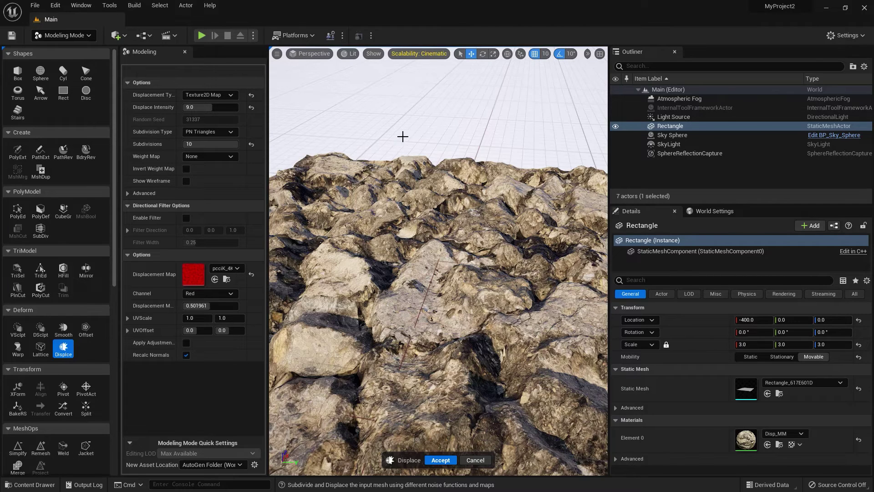
Check the displaced mesh in Wireframe, then return the viewport to Lit
{"action": "left_click", "coordinate": [351, 56]}
{"action": "left_click", "coordinate": [367, 96]}
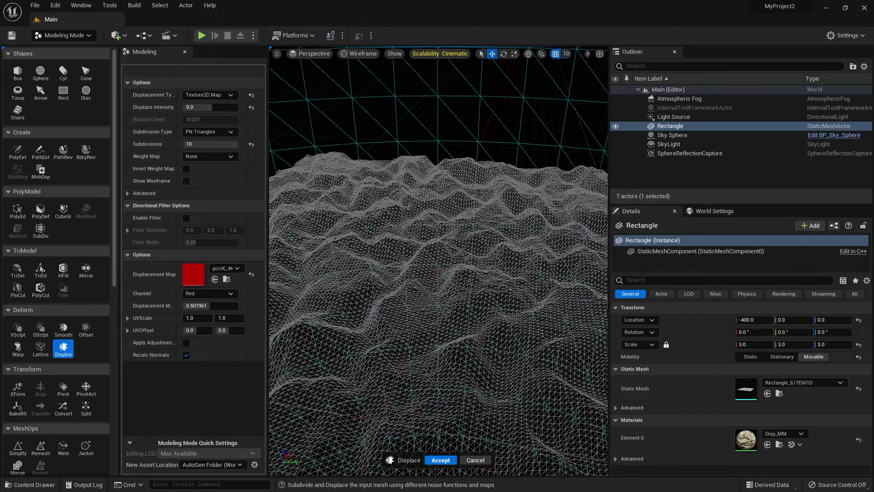
{"action": "left_click", "coordinate": [354, 56]}
{"action": "left_click", "coordinate": [357, 81]}
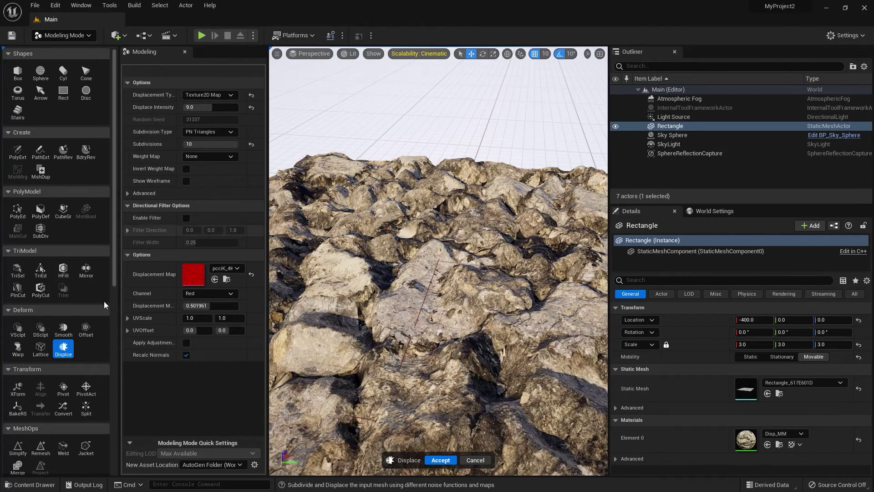
In _GENERATED/REZA5950X, enable Nanite on the Rectangle_617E601D mesh
{"action": "left_click", "coordinate": [18, 485]}
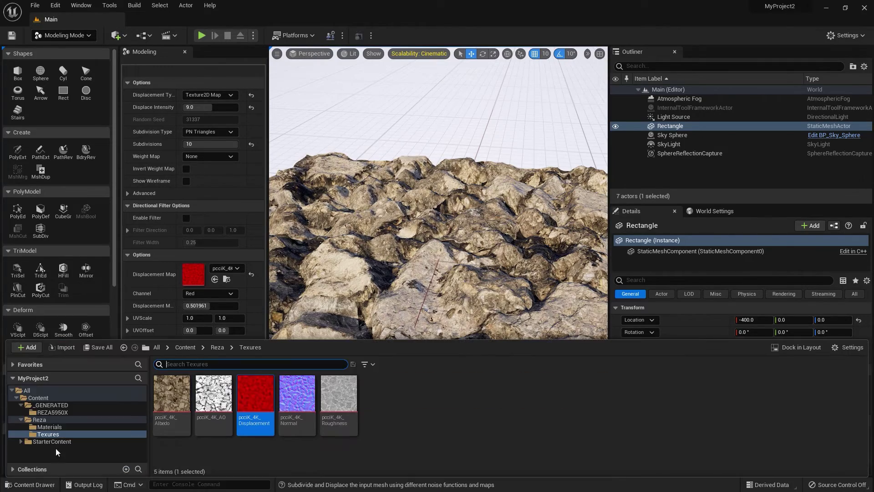
{"action": "left_click", "coordinate": [51, 405]}
{"action": "double_click", "coordinate": [169, 394]}
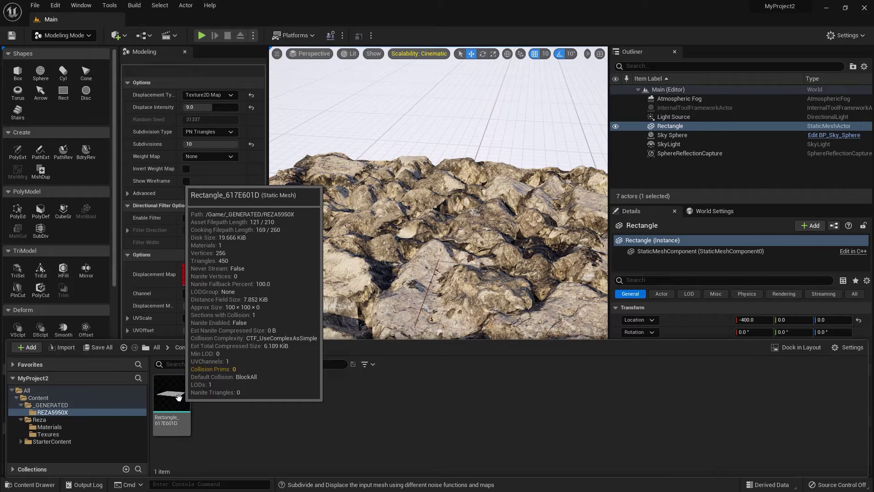
{"action": "left_click", "coordinate": [184, 175]}
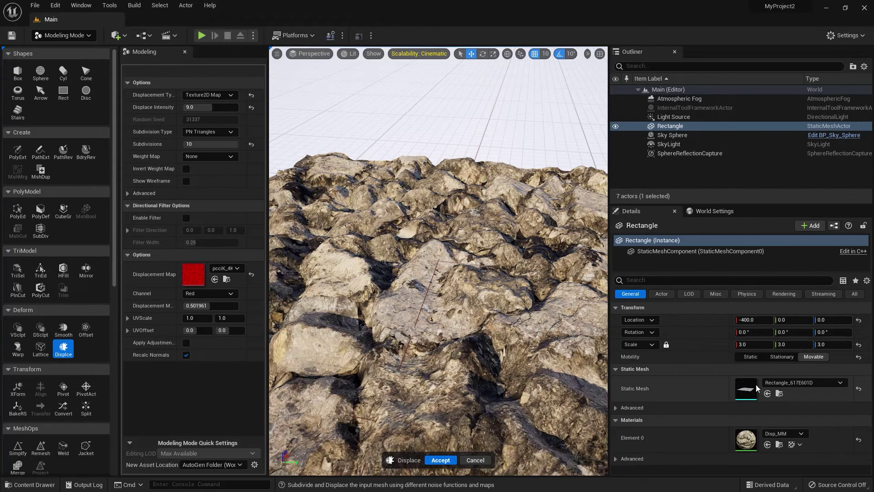
{"action": "left_click", "coordinate": [779, 393]}
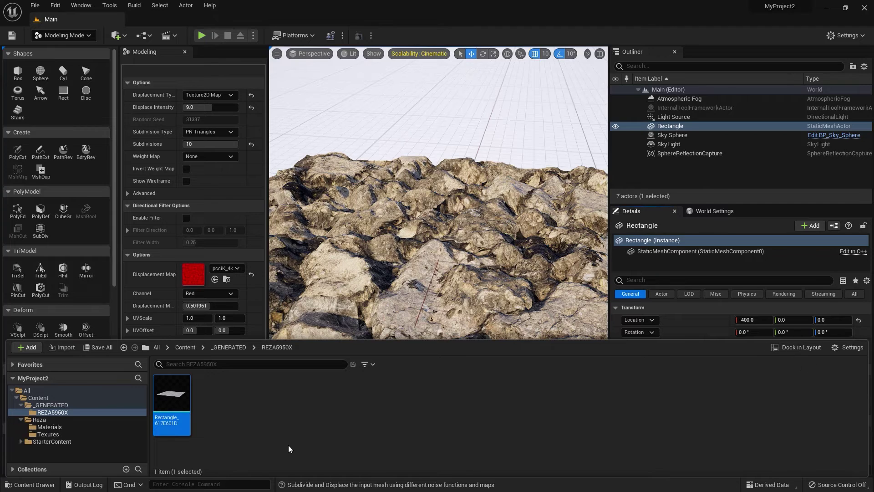
{"action": "mouse_move", "coordinate": [174, 398]}
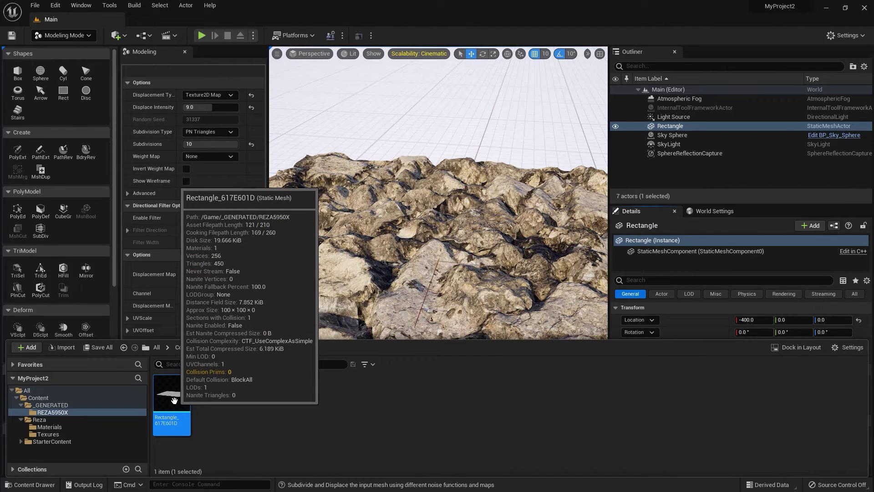
{"action": "right_click", "coordinate": [174, 398]}
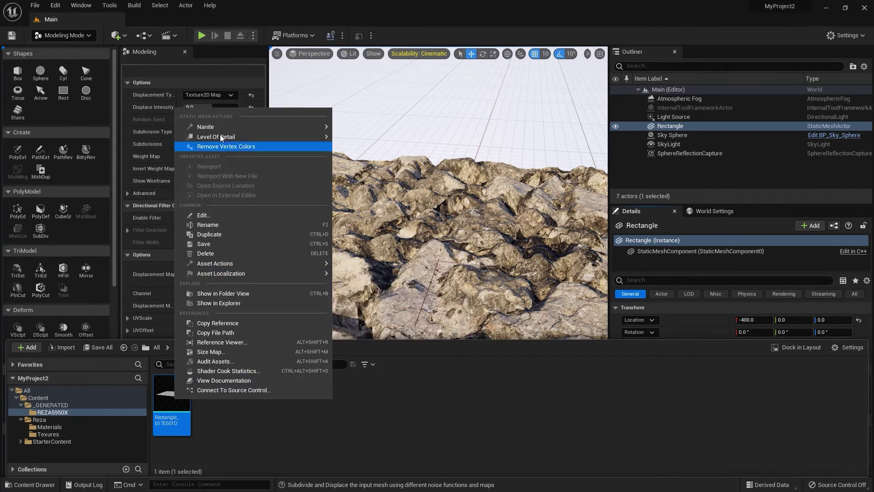
{"action": "mouse_move", "coordinate": [219, 125]}
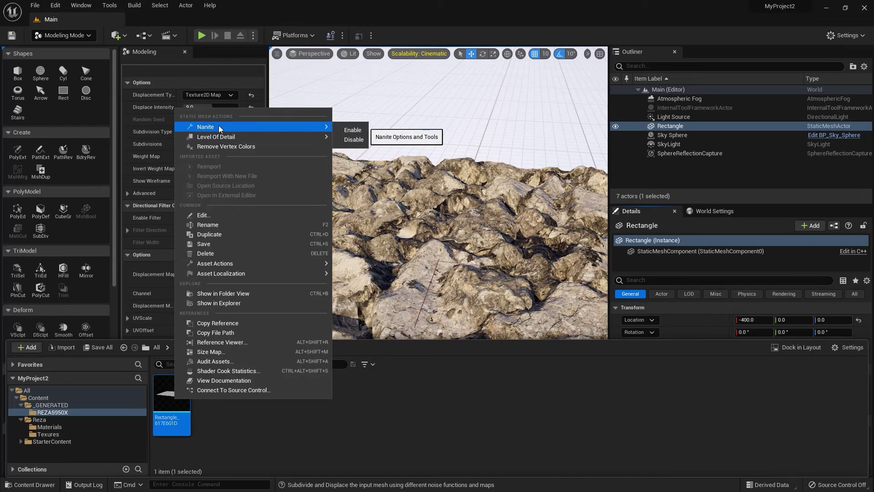
{"action": "left_click", "coordinate": [352, 129]}
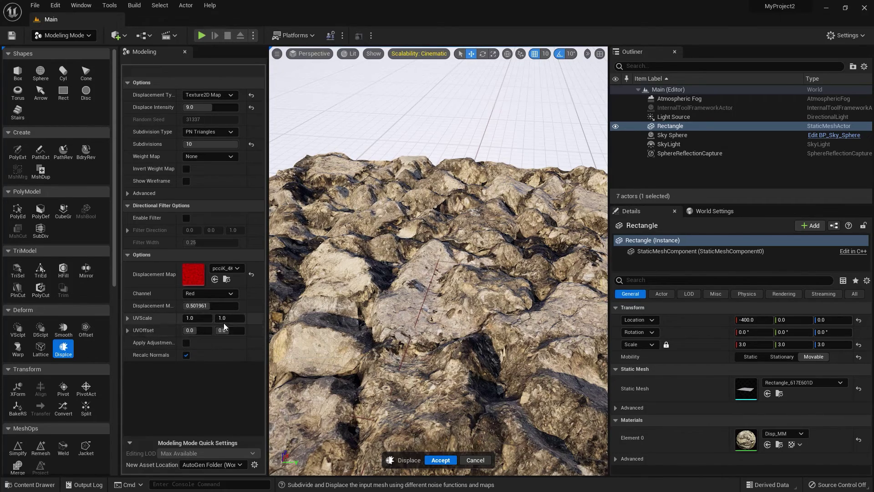
Open Disp_MM from Reza/Materials to view its texture sample nodes, then dock it as a tab beside the level
{"action": "left_click", "coordinate": [33, 485]}
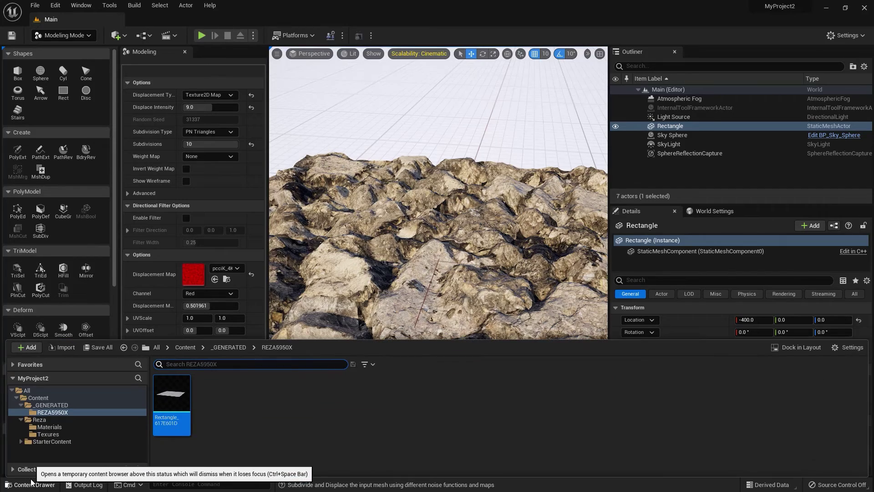
{"action": "left_click", "coordinate": [49, 427]}
{"action": "double_click", "coordinate": [172, 397]}
{"action": "right_click_drag", "start_coordinate": [382, 214], "coordinate": [491, 188]}
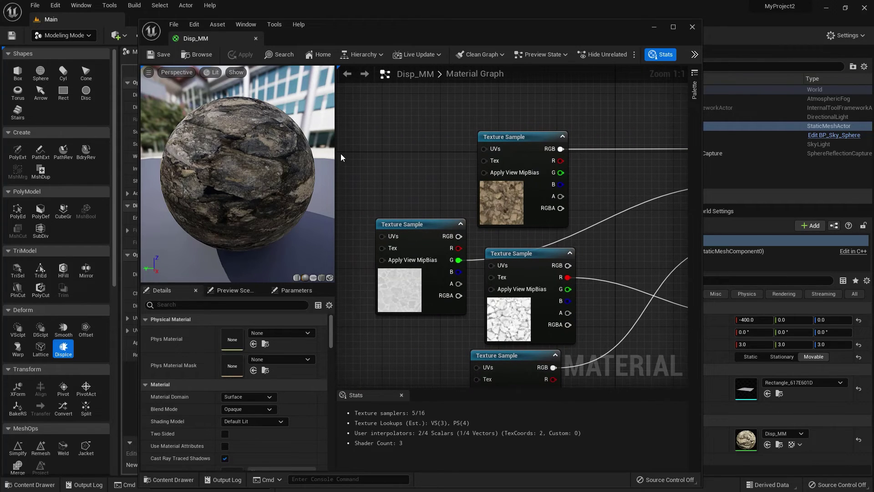
{"action": "left_click_drag", "start_coordinate": [191, 40], "coordinate": [150, 16]}
{"action": "left_click", "coordinate": [85, 22]}
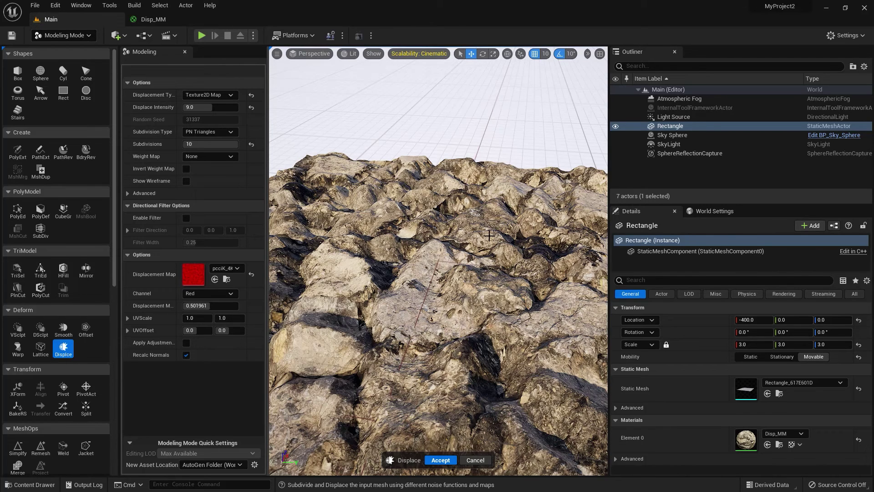
Accept the intensity 9.0 displacement on the rectangle and frame the displaced mesh
{"action": "left_click", "coordinate": [439, 460]}
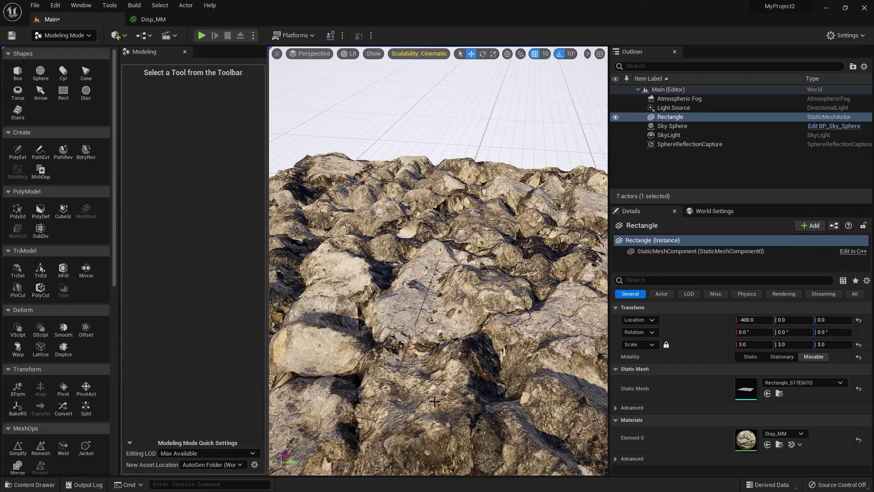
{"action": "key", "text": "f"}
{"action": "scroll", "coordinate": [434, 397], "scroll_direction": "up", "scroll_amount": 3}
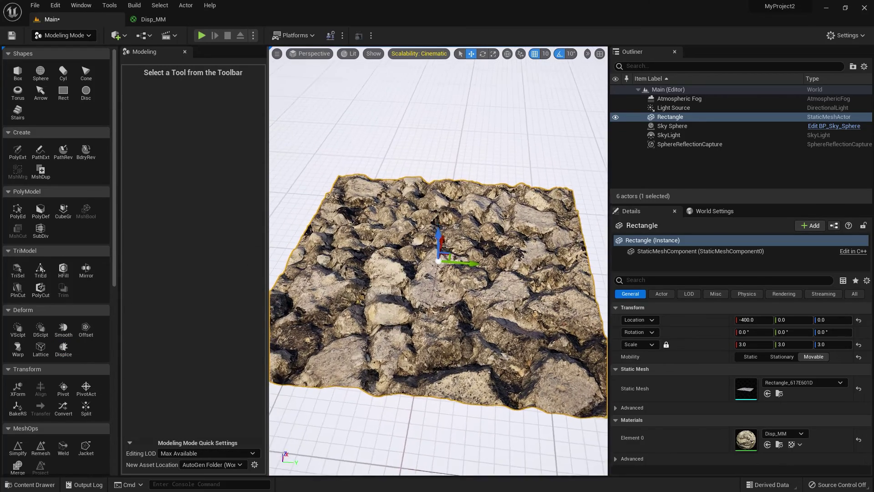
Rotate the sun to preview lighting on the rocks, then undo back to the original angle
{"action": "key", "text": "ctrl+l"}
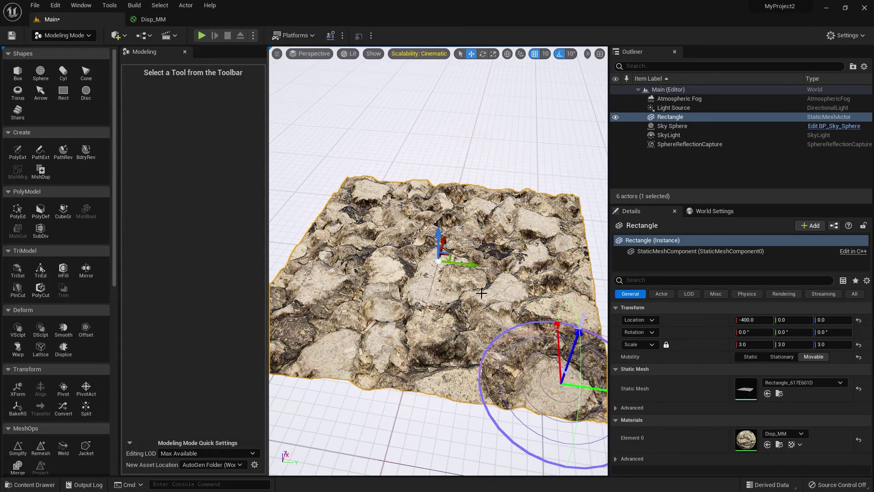
{"action": "key", "text": "ctrl+l"}
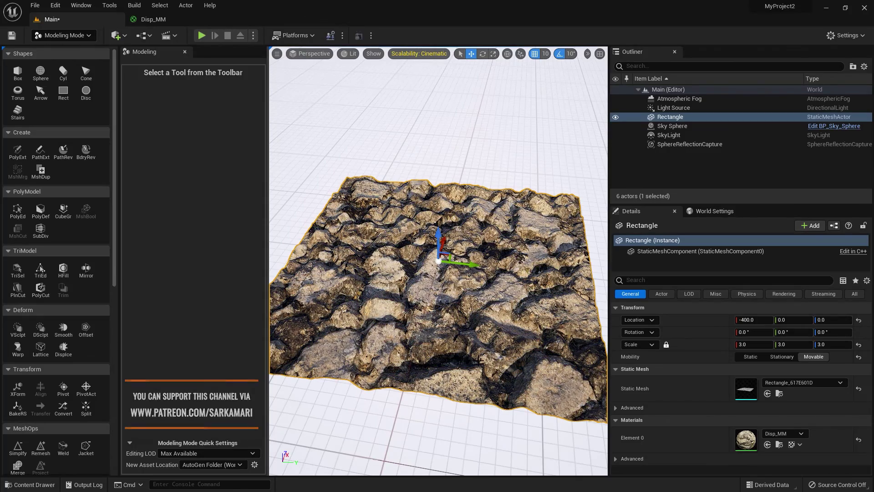
{"action": "key", "text": "ctrl+z"}
{"action": "key", "text": "ctrl+z"}
{"action": "key", "text": "ctrl+z"}
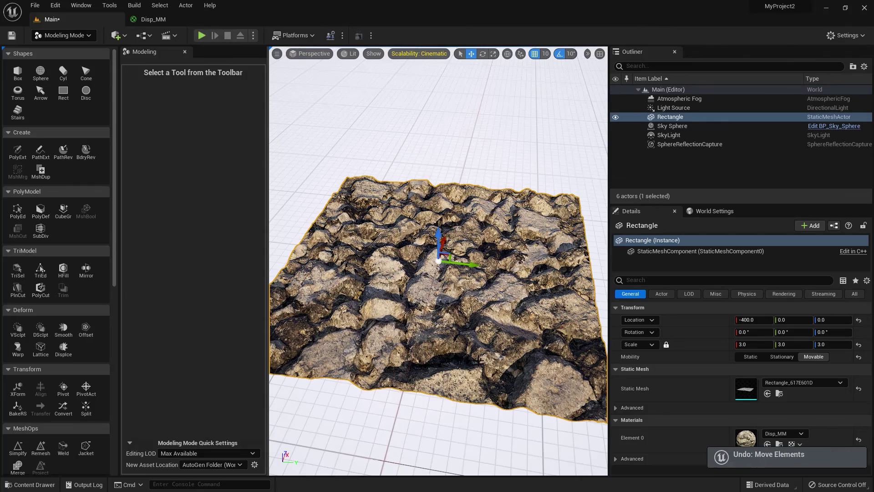
{"action": "scroll", "coordinate": [467, 354], "scroll_direction": "up", "scroll_amount": 10}
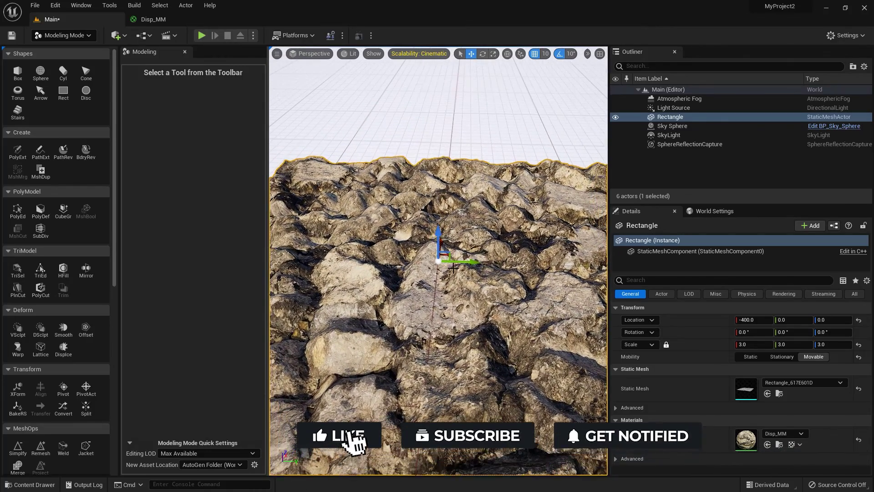